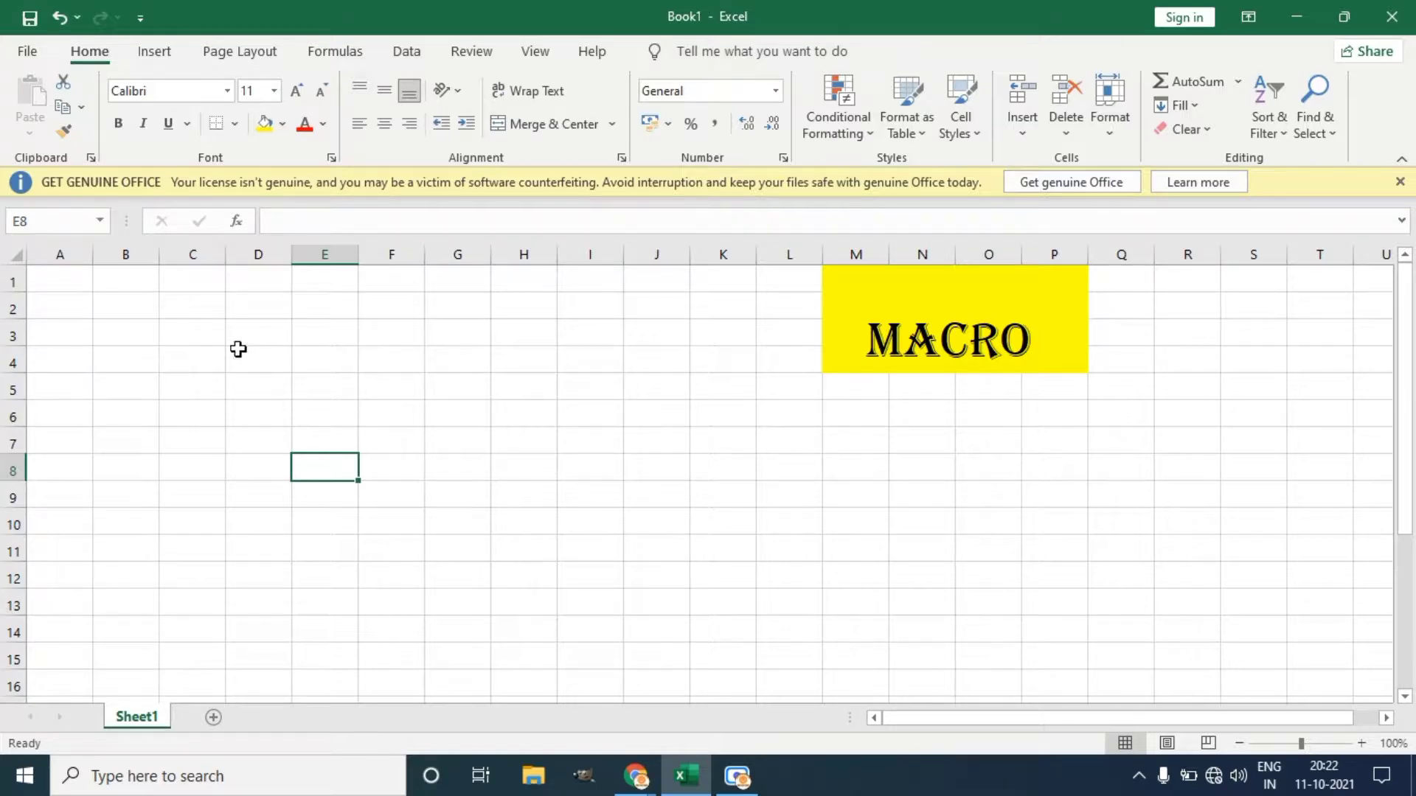
Enter IX in cell A1, with the column headings ROLL NO in A2 and MARKS in B2.
{"action": "left_click", "coordinate": [78, 287]}
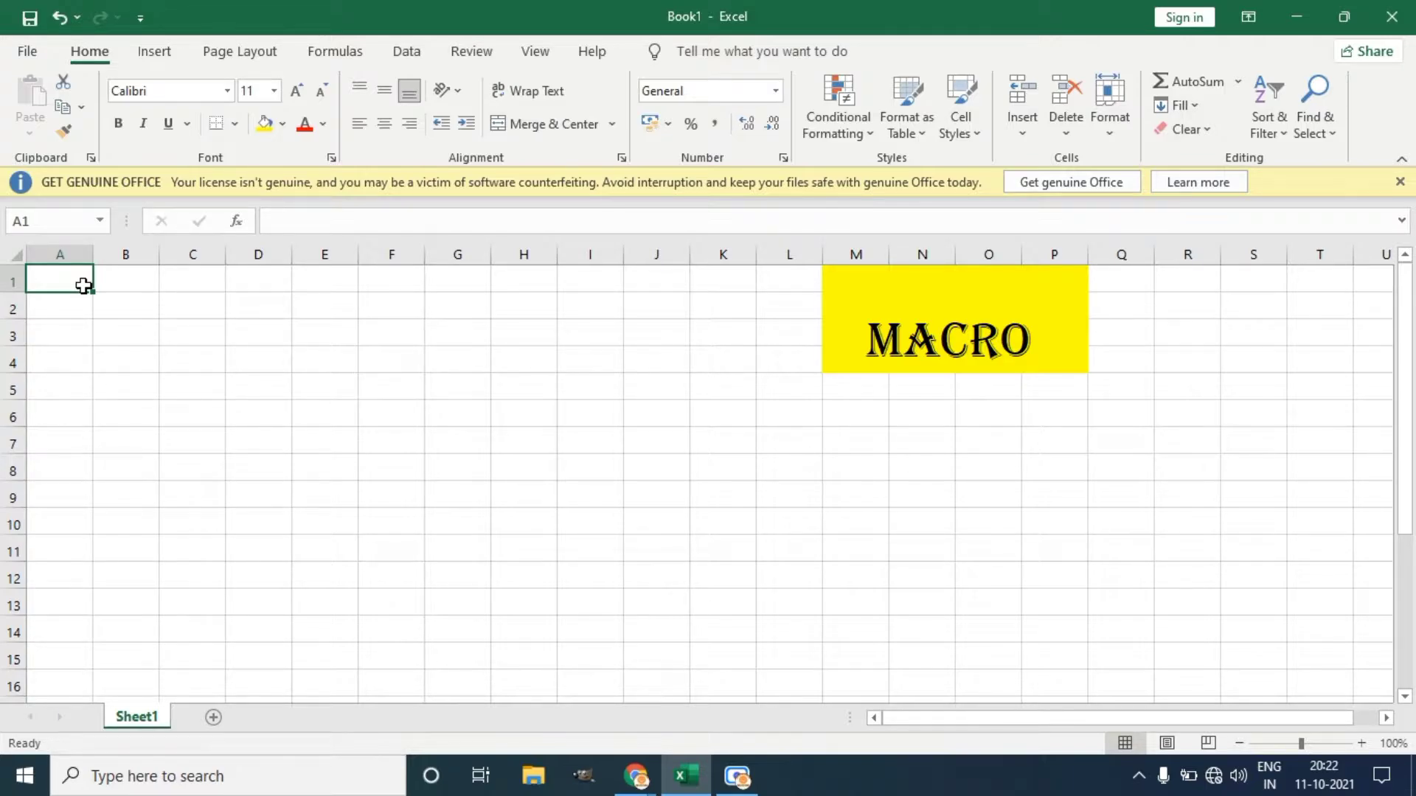
{"action": "type", "text": "IX"}
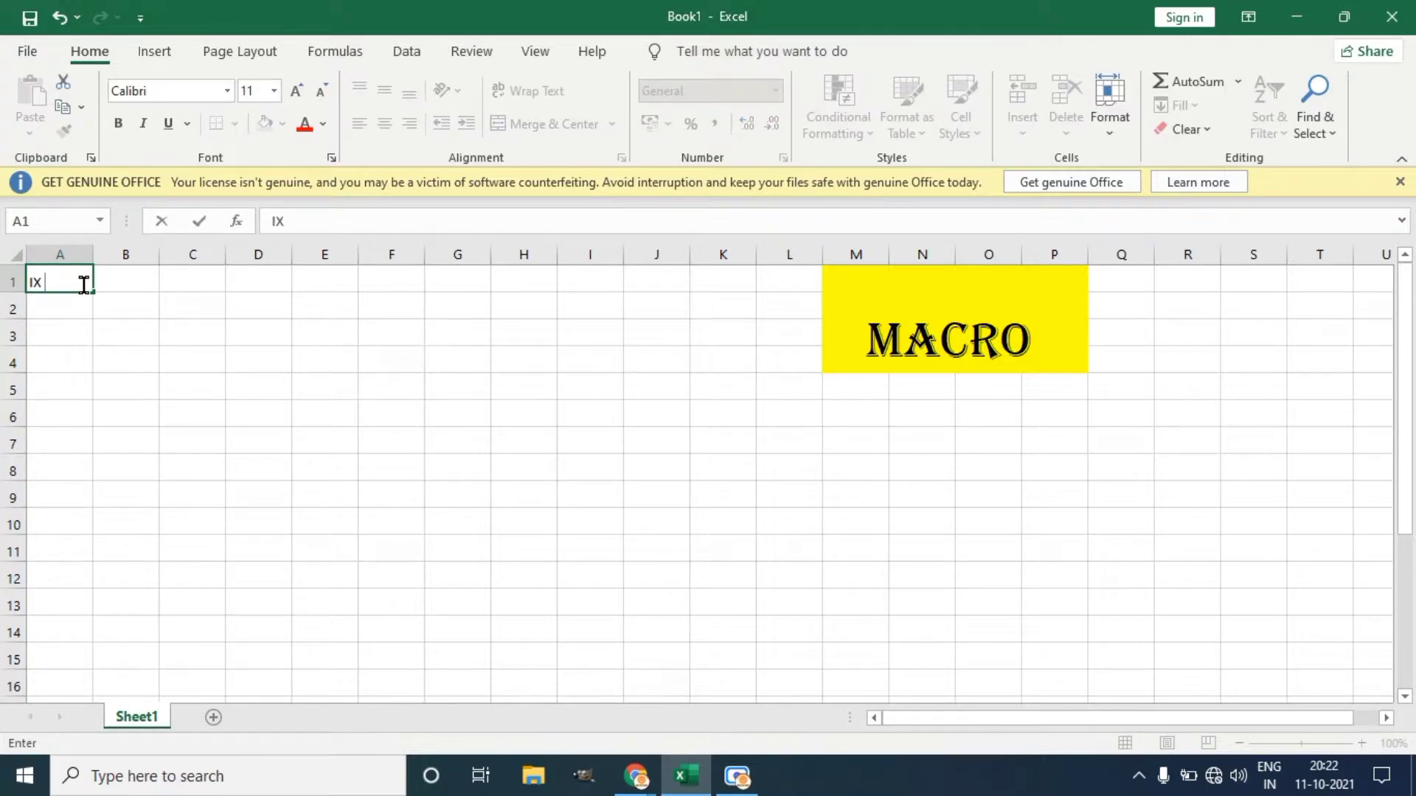
{"action": "left_click", "coordinate": [59, 309]}
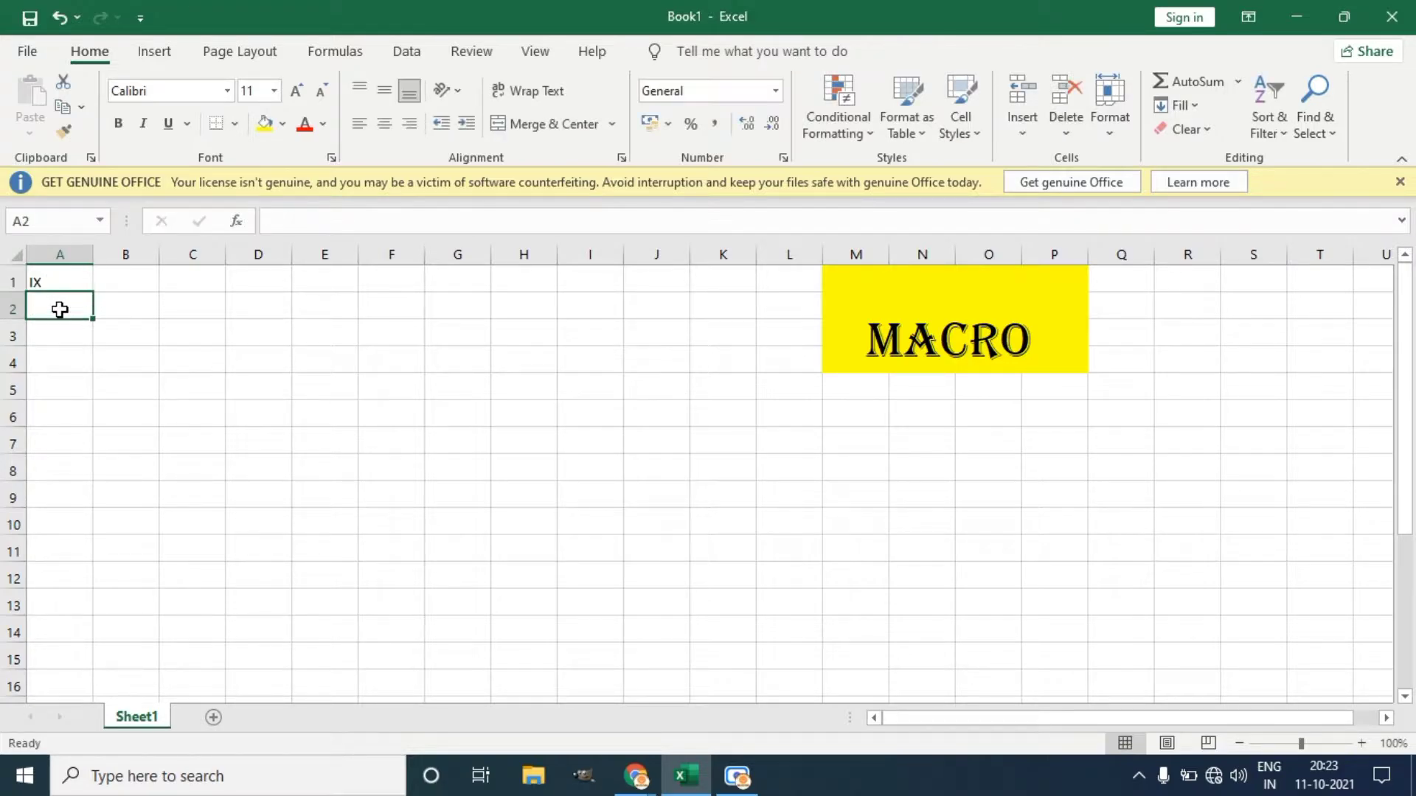
{"action": "type", "text": "ROLL NO"}
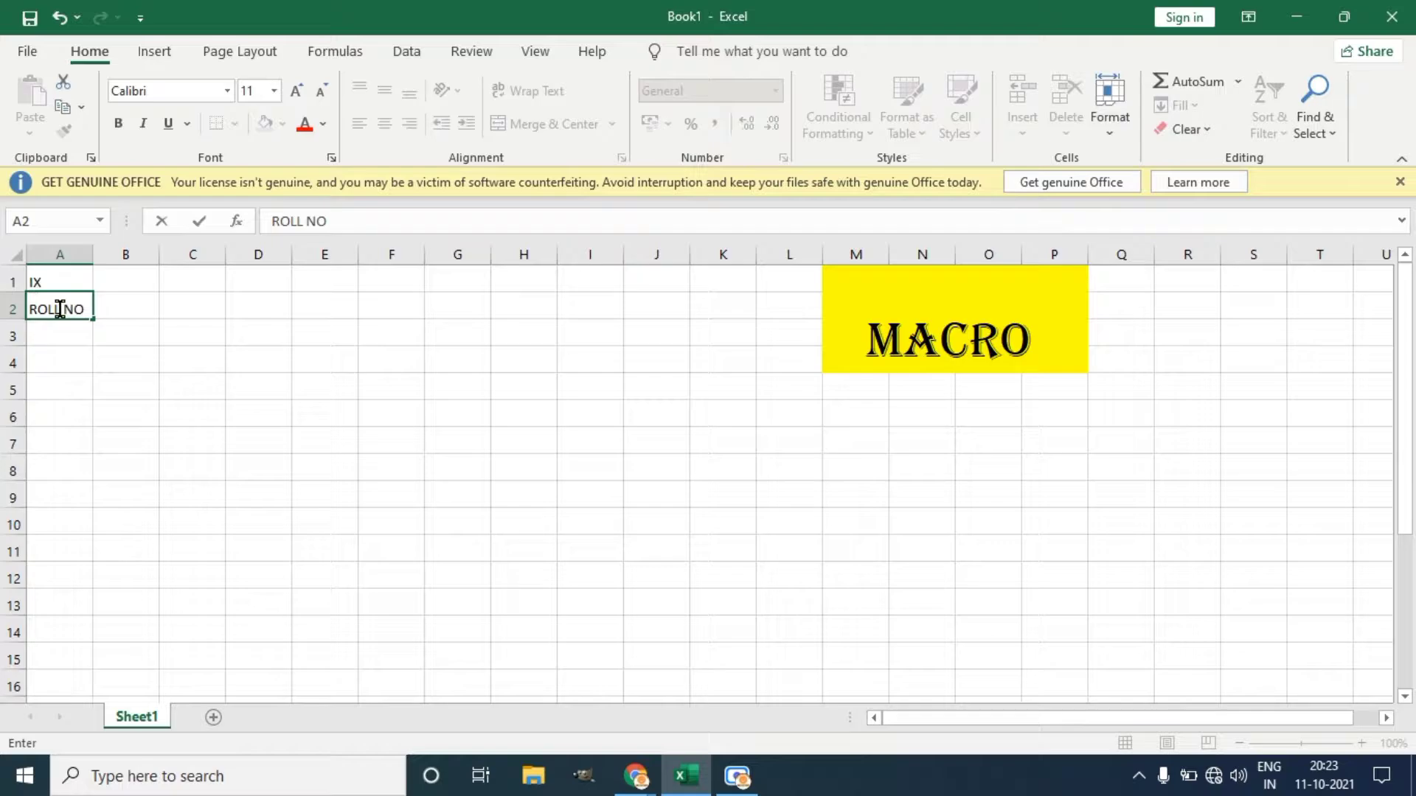
{"action": "key", "text": "Tab"}
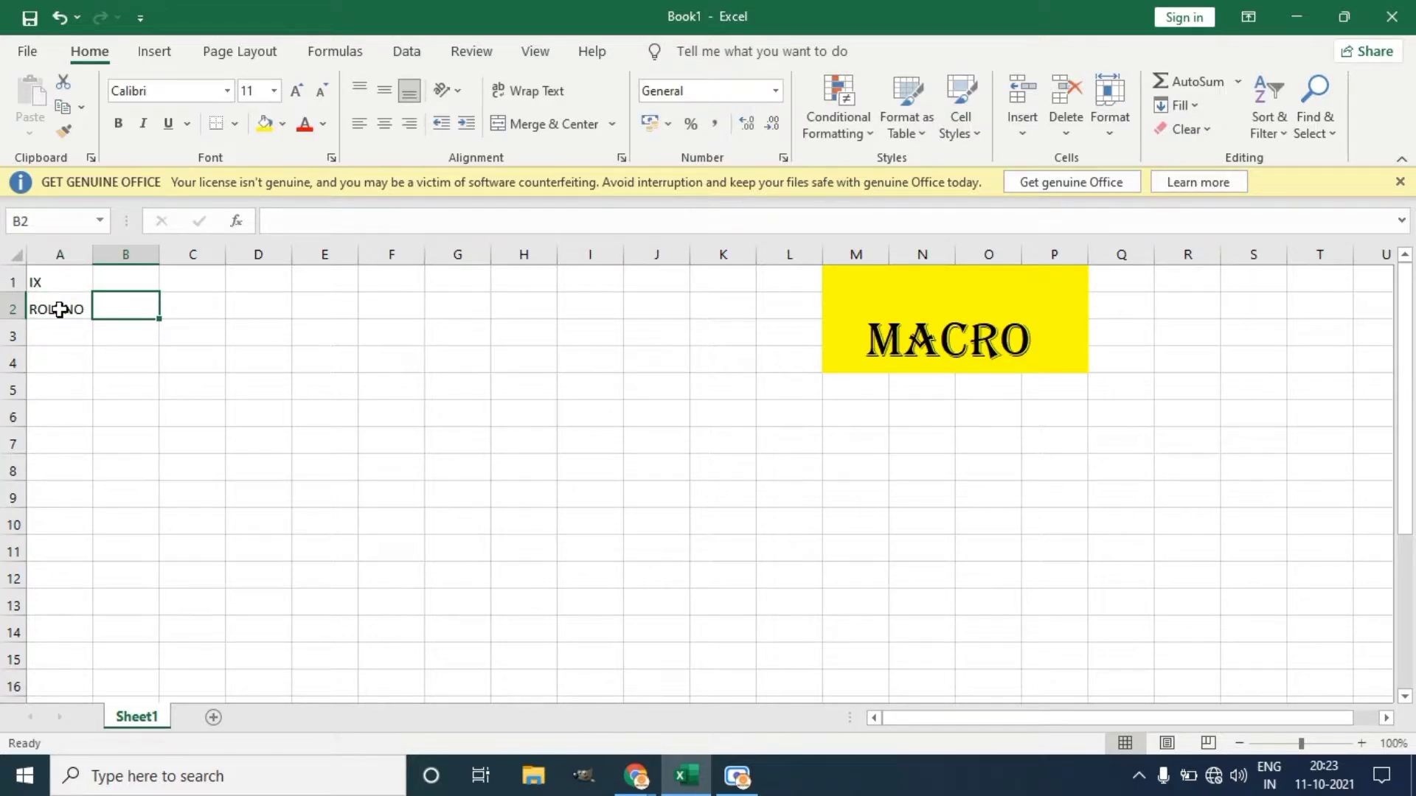
{"action": "type", "text": "MARKS"}
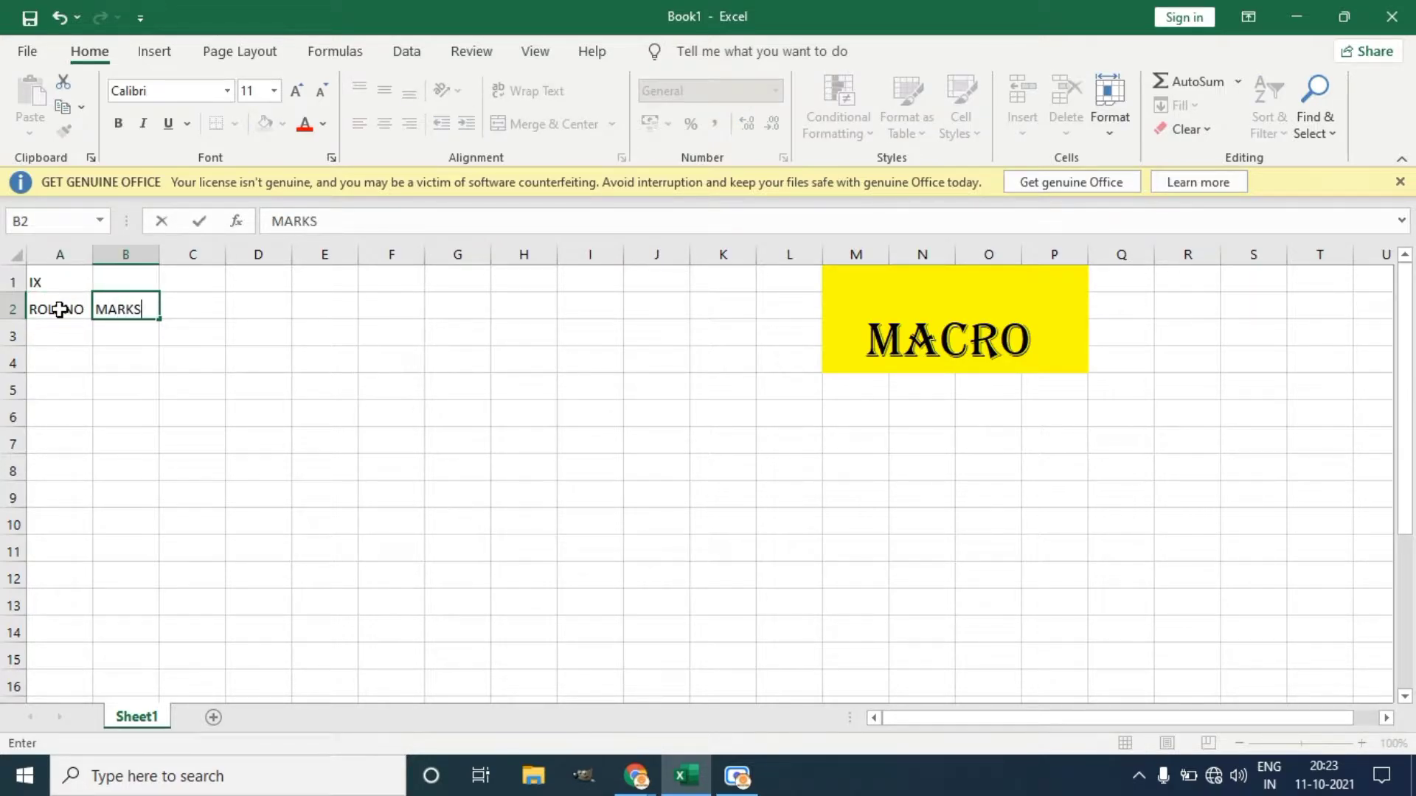
Enter roll numbers 1 and 2 under ROLL NO and extend the series to 4 in cells A3 to A6.
{"action": "left_click", "coordinate": [63, 330]}
{"action": "type", "text": "1"}
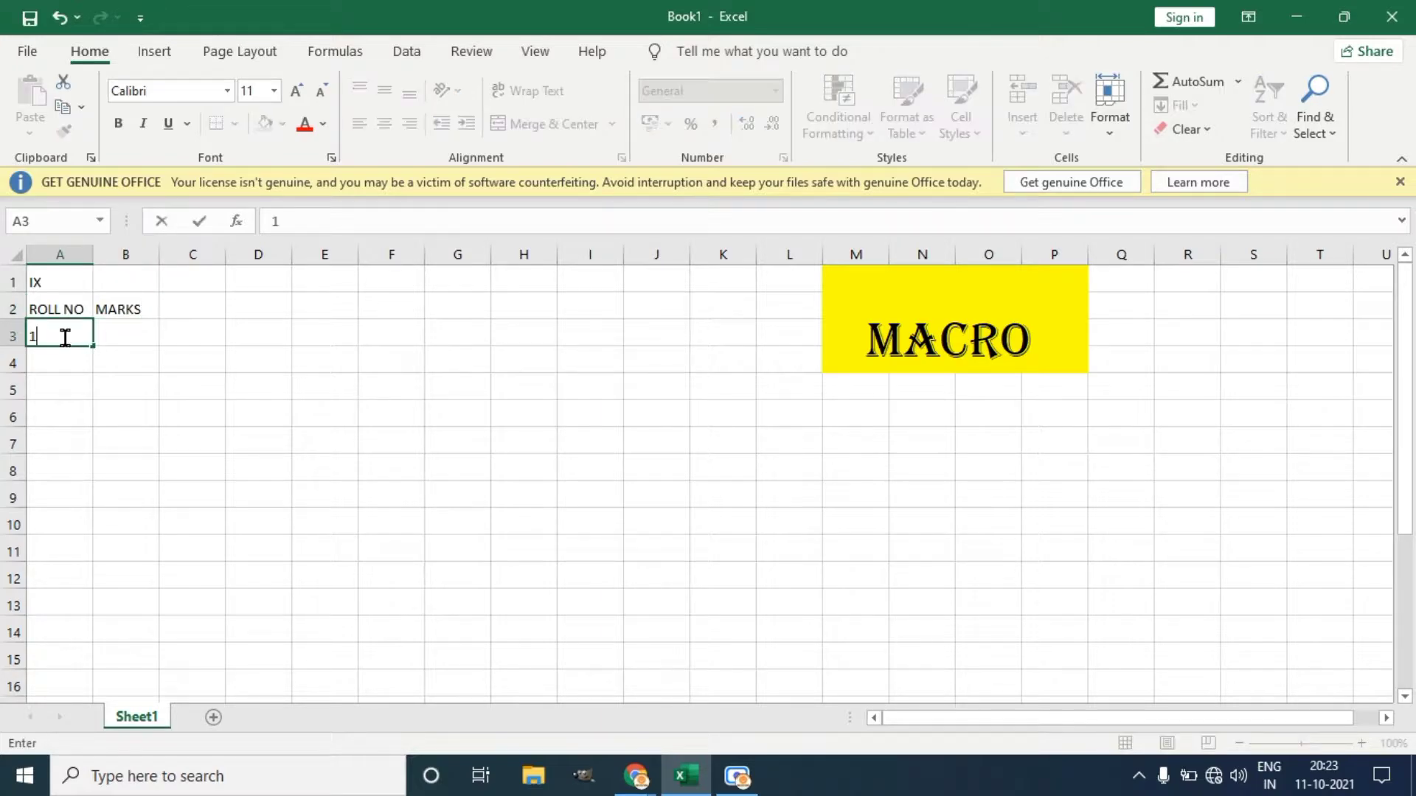
{"action": "type", "text": "2"}
{"action": "left_click", "coordinate": [97, 387]}
{"action": "left_click", "coordinate": [73, 340]}
{"action": "type", "text": "1"}
{"action": "left_click", "coordinate": [79, 357]}
{"action": "type", "text": "2"}
{"action": "key", "text": "Return"}
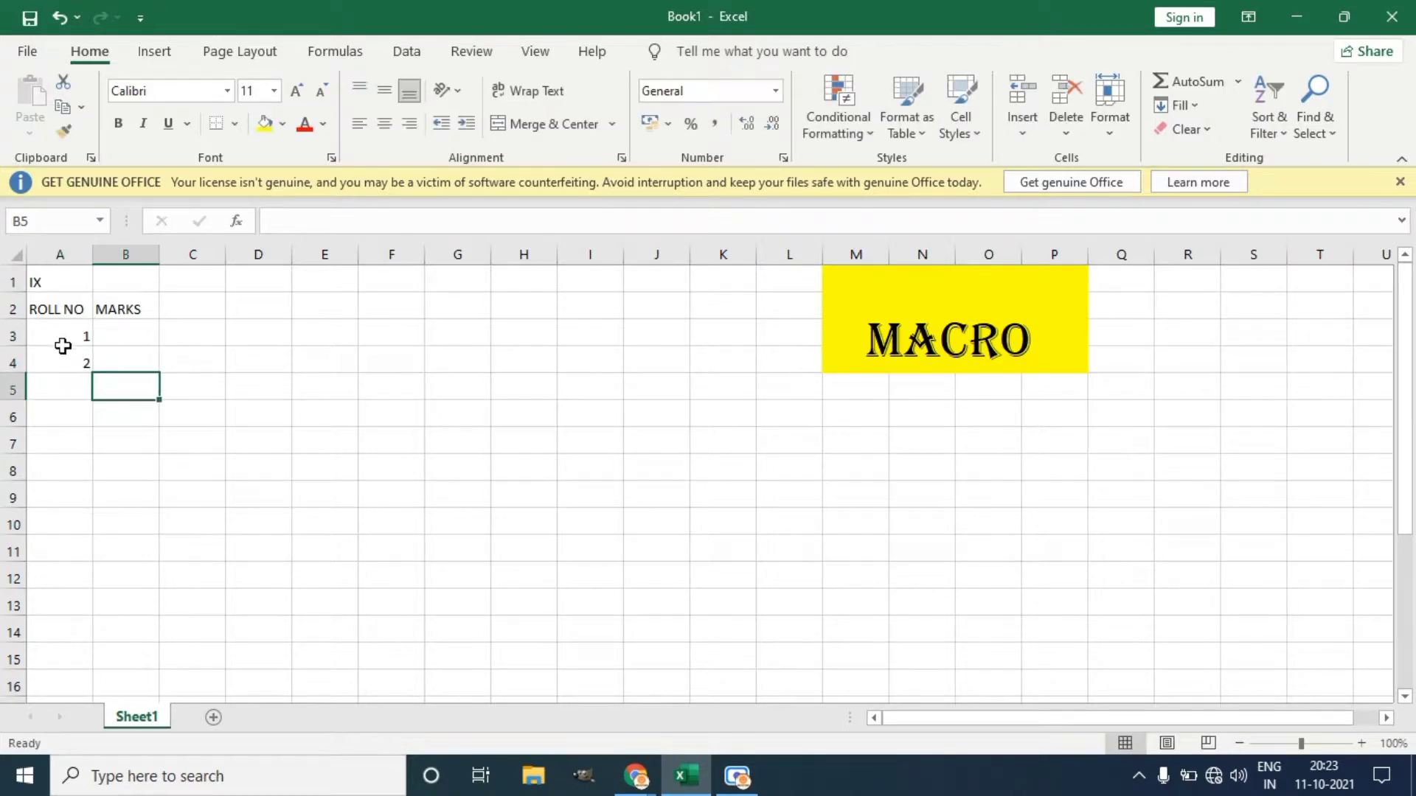
{"action": "left_click_drag", "start_coordinate": [63, 343], "coordinate": [94, 426]}
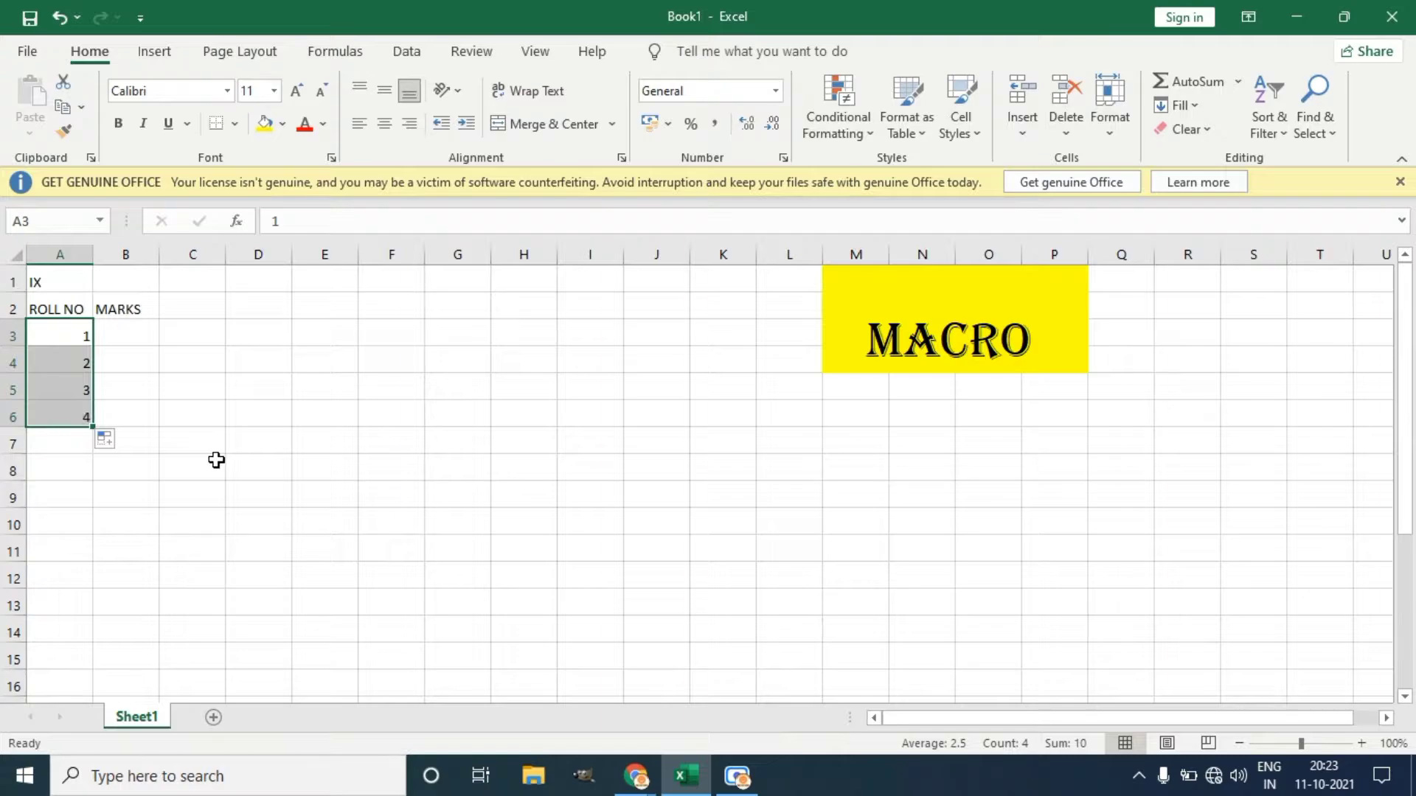
{"action": "left_click", "coordinate": [217, 462]}
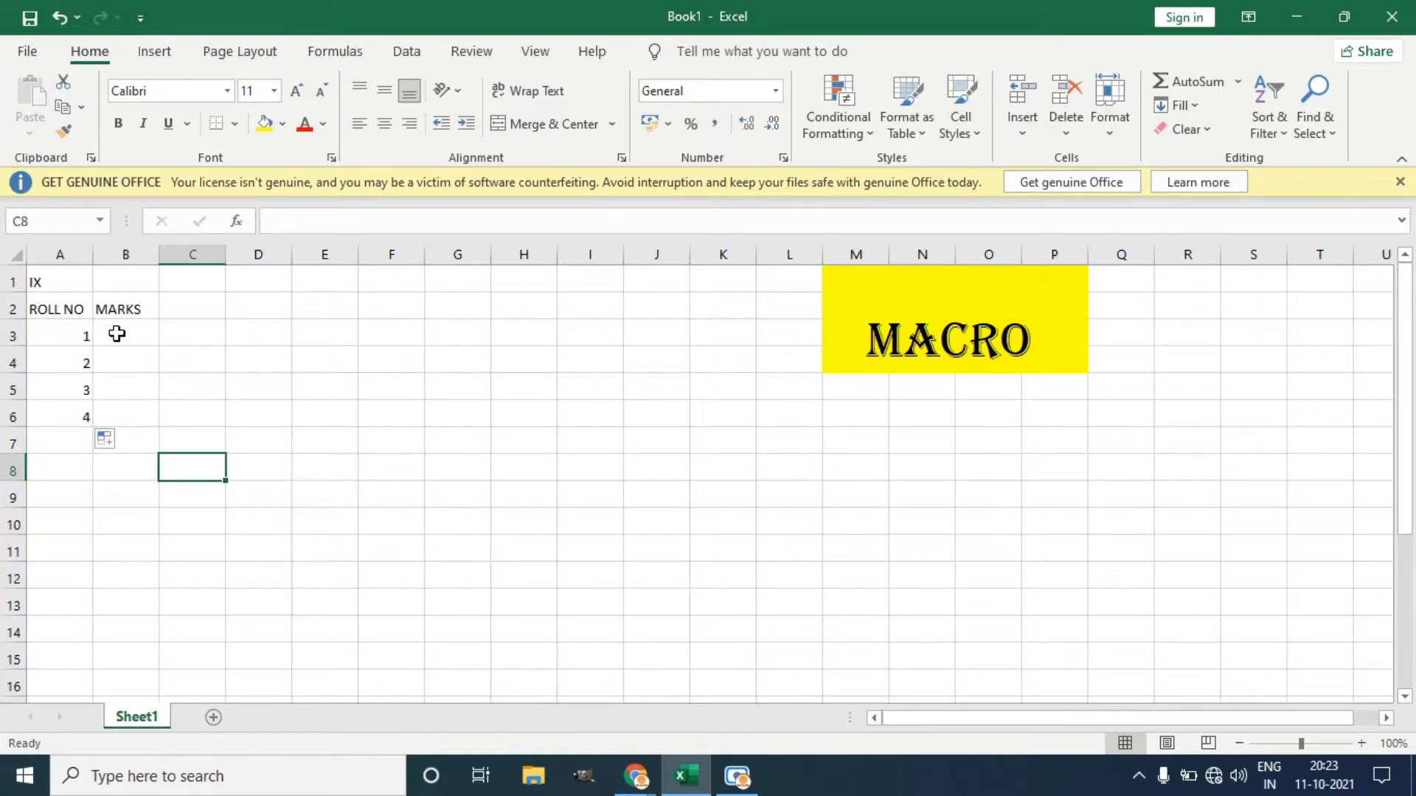
Enter the marks 12, 13, 14 and 15 in cells B3 to B6.
{"action": "left_click", "coordinate": [117, 333]}
{"action": "type", "text": "12"}
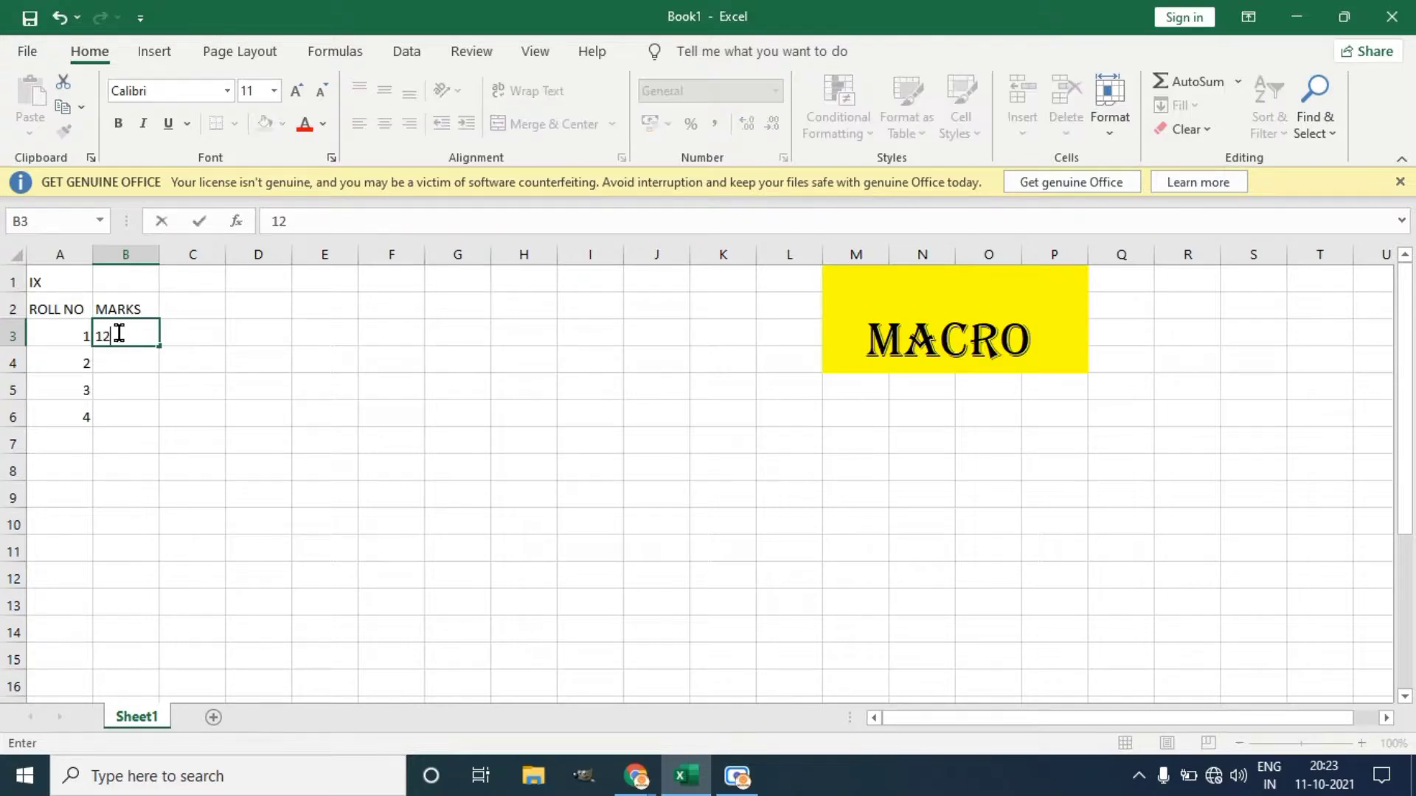
{"action": "key", "text": "Return"}
{"action": "type", "text": "13"}
{"action": "key", "text": "Return"}
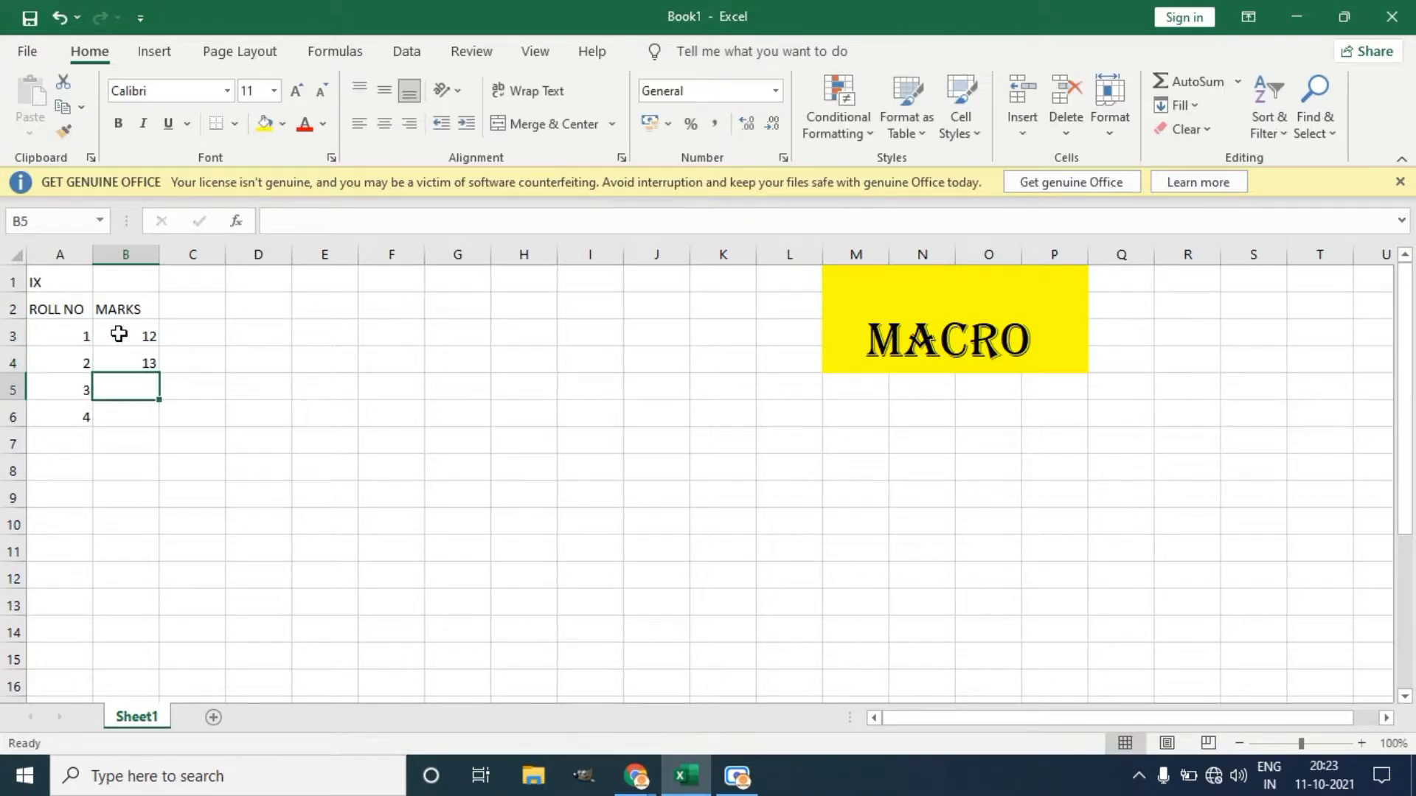
{"action": "type", "text": "14"}
{"action": "key", "text": "Return"}
{"action": "type", "text": "15"}
{"action": "key", "text": "Return"}
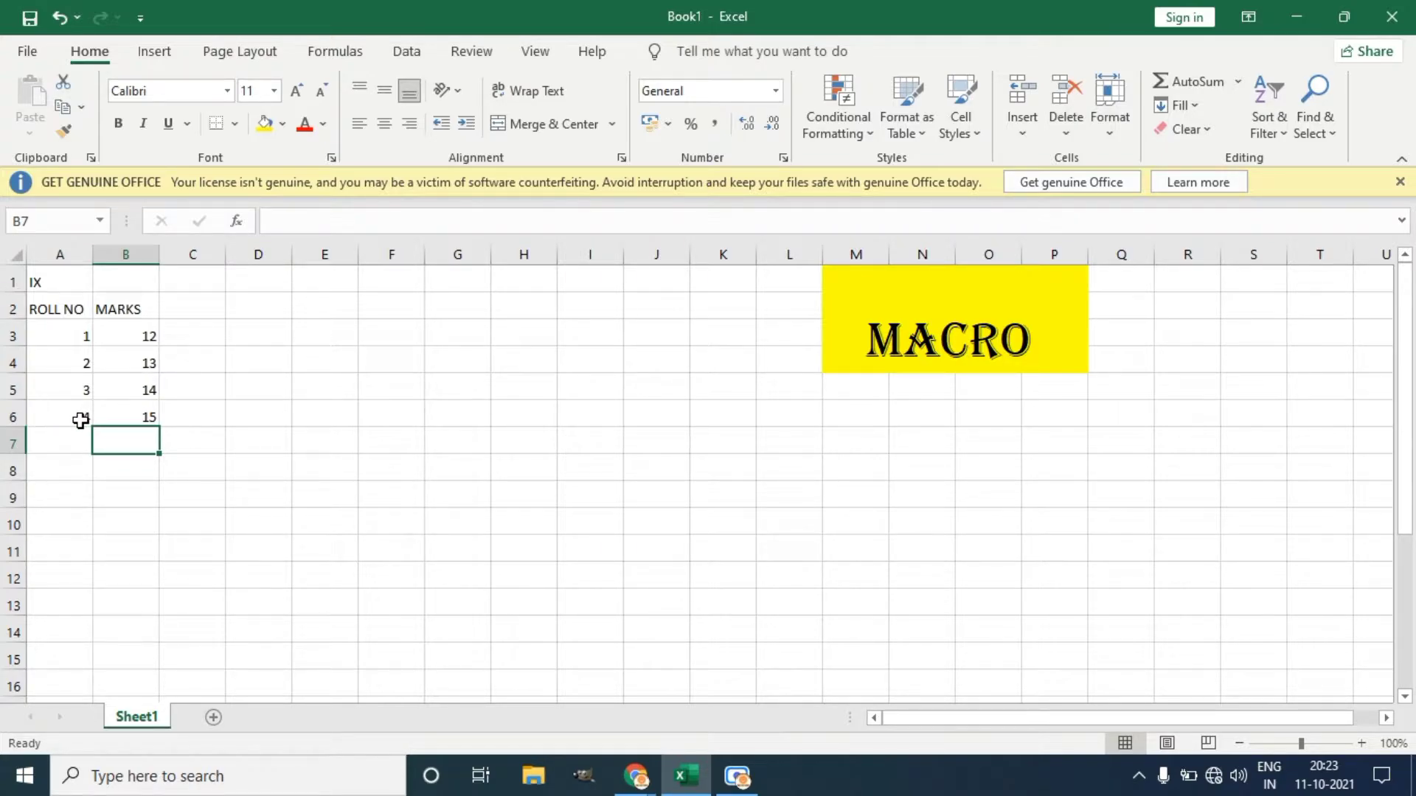
{"action": "left_click", "coordinate": [41, 281]}
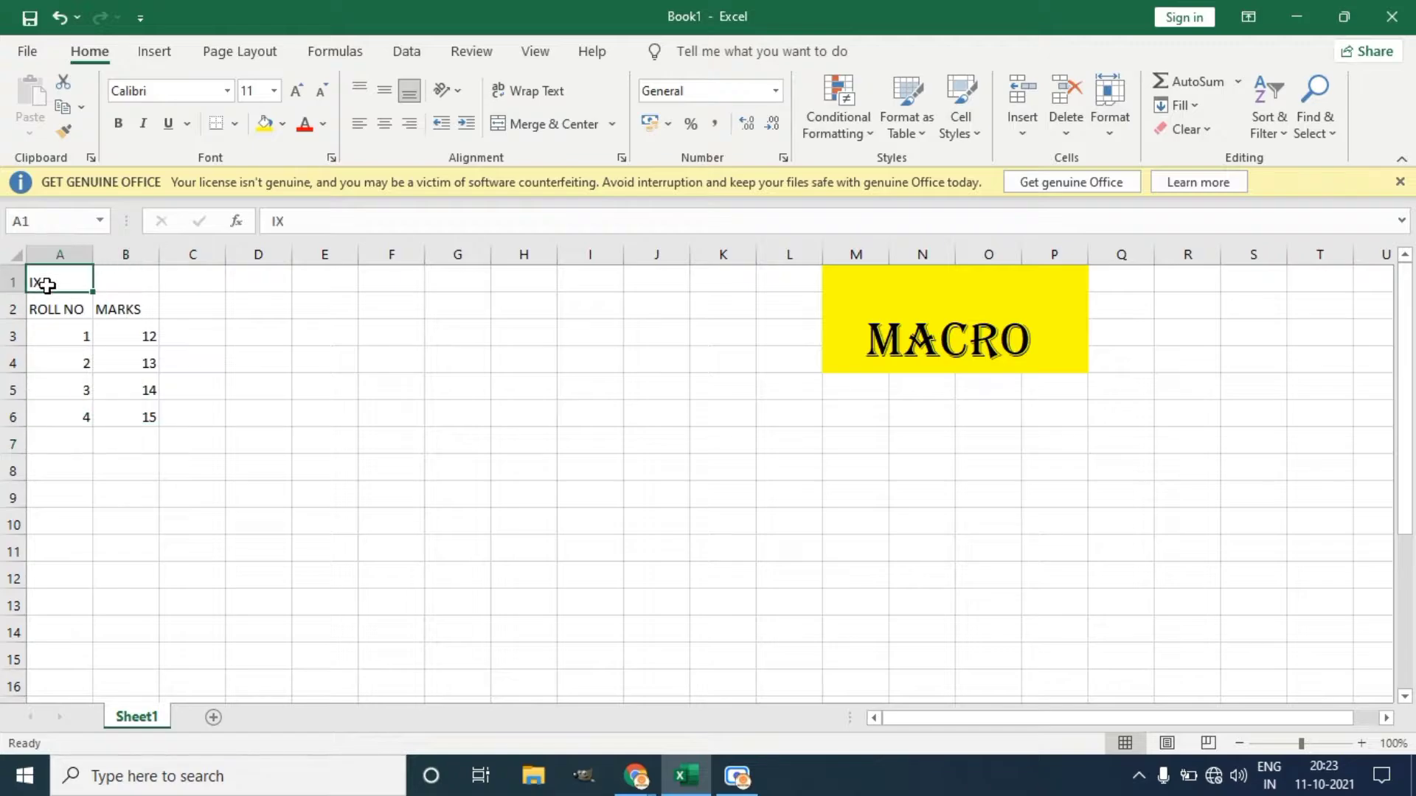
{"action": "left_click", "coordinate": [146, 418]}
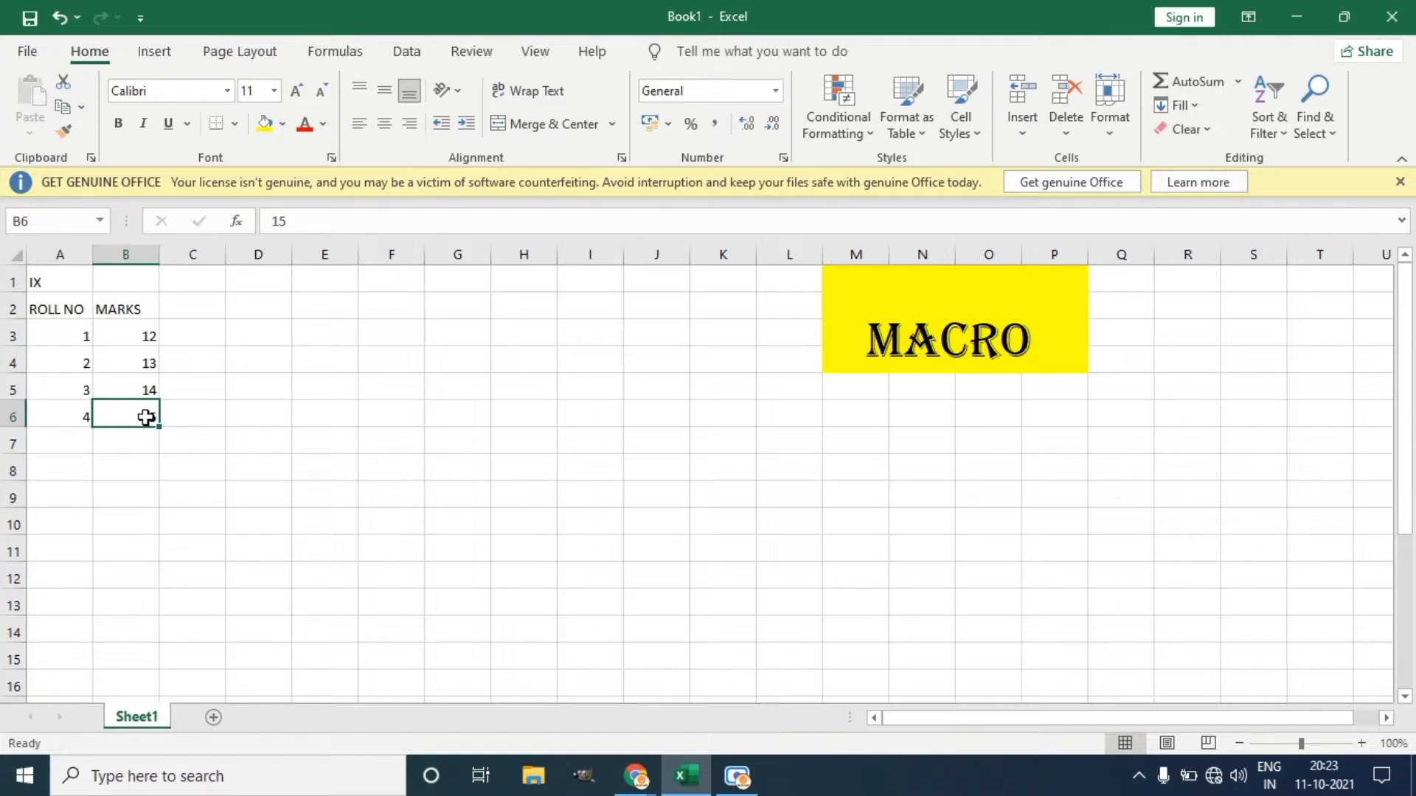
{"action": "left_click", "coordinate": [276, 447]}
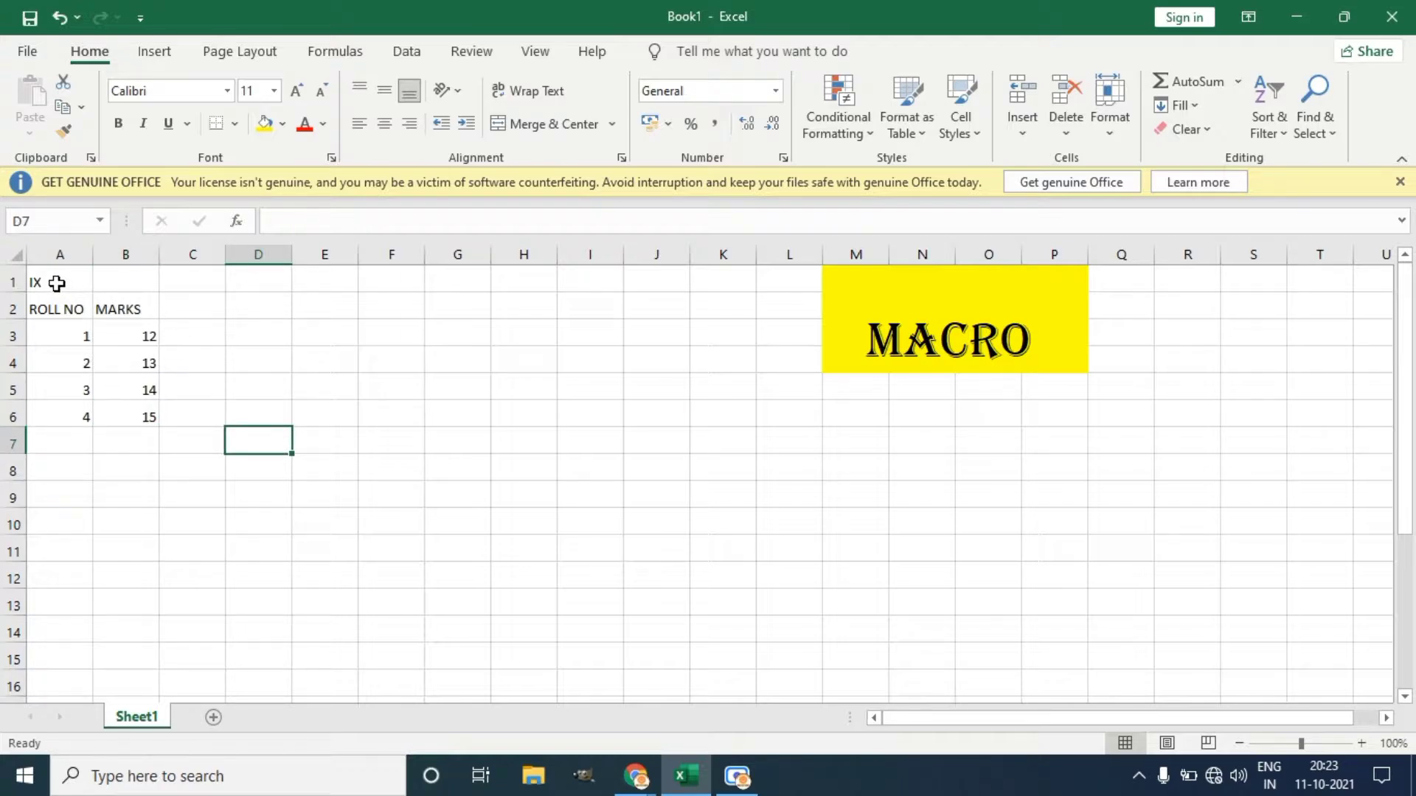
Copy the table A1:B6 from Sheet1 and paste it at cell A1 of a new worksheet.
{"action": "left_click_drag", "start_coordinate": [54, 281], "coordinate": [127, 419]}
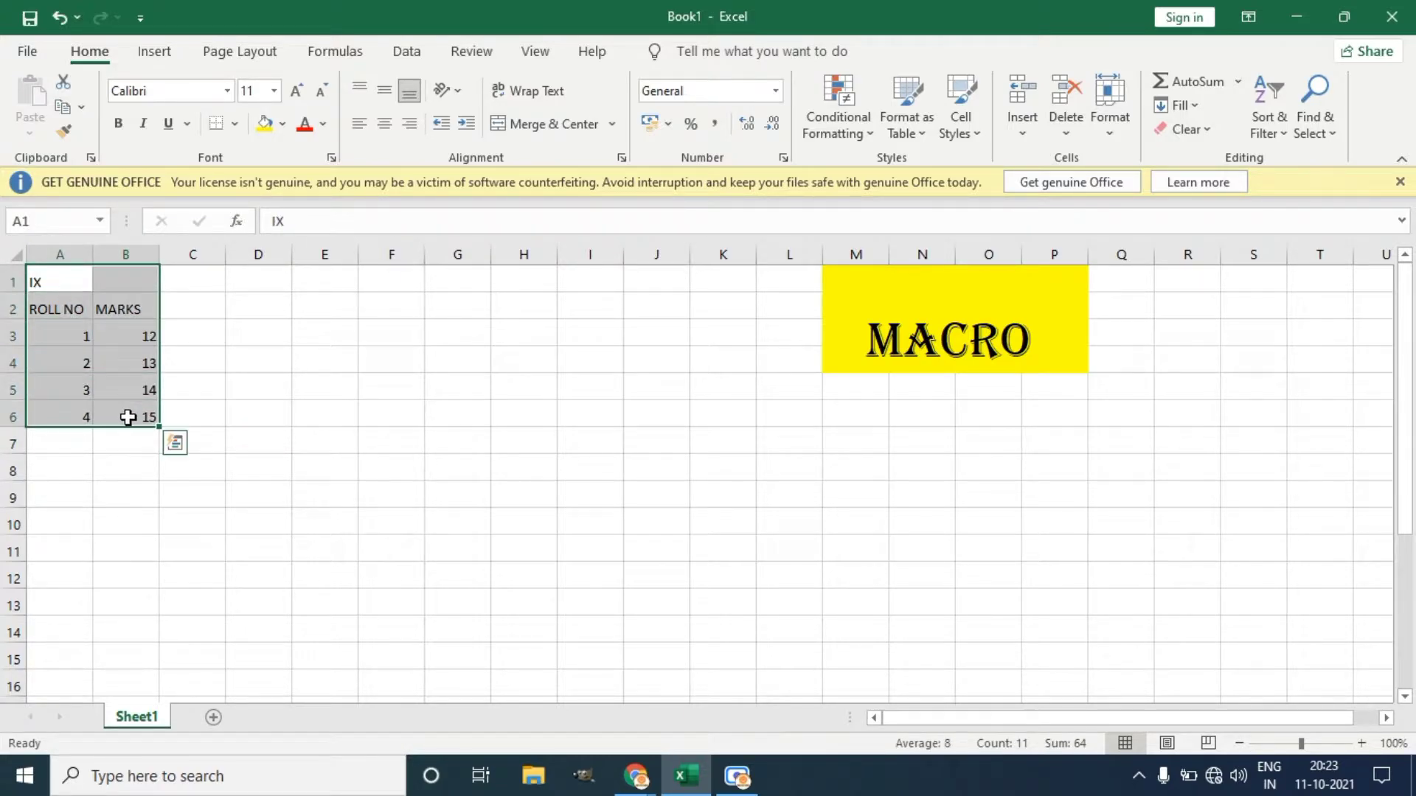
{"action": "key", "text": "ctrl+c"}
{"action": "left_click", "coordinate": [175, 442]}
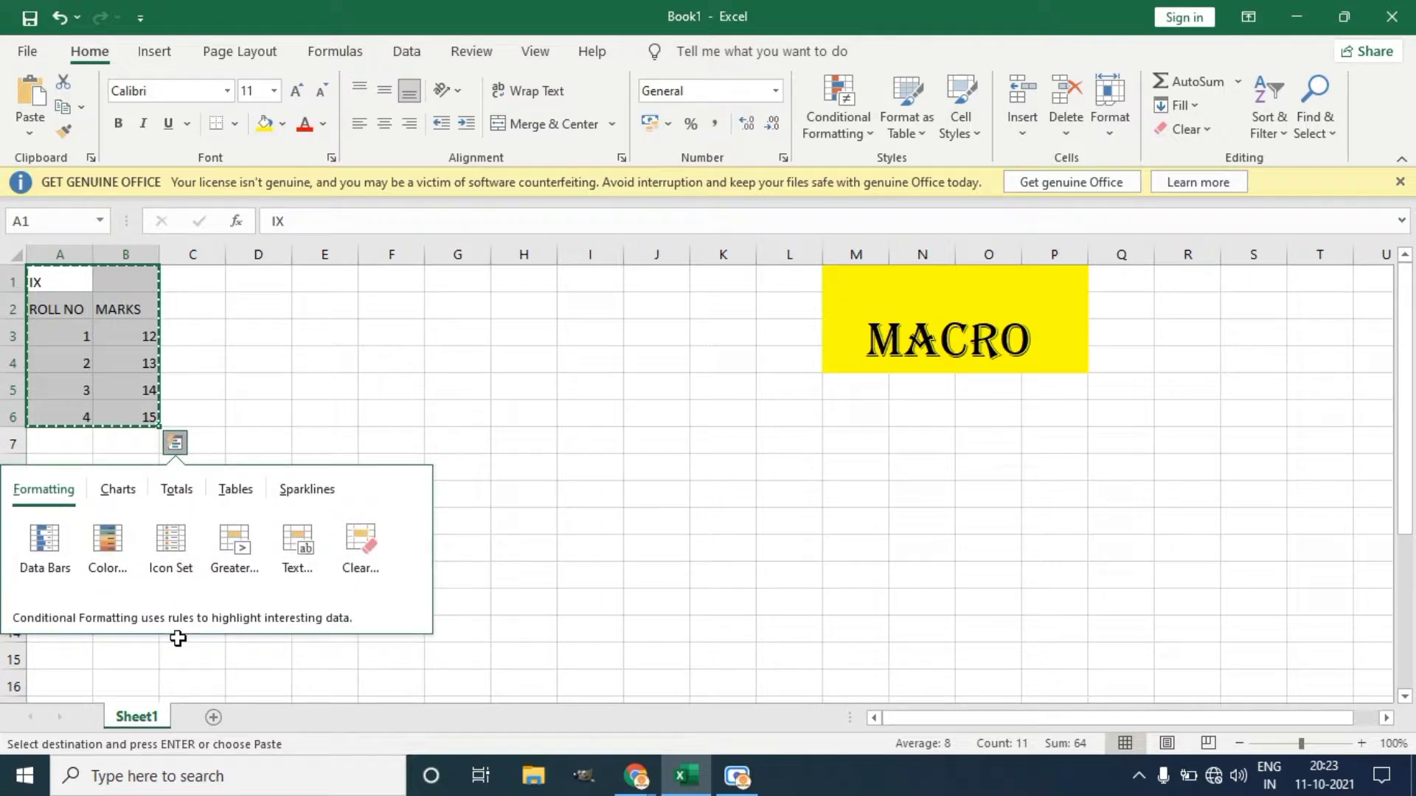
{"action": "left_click", "coordinate": [591, 596]}
{"action": "left_click", "coordinate": [213, 717]}
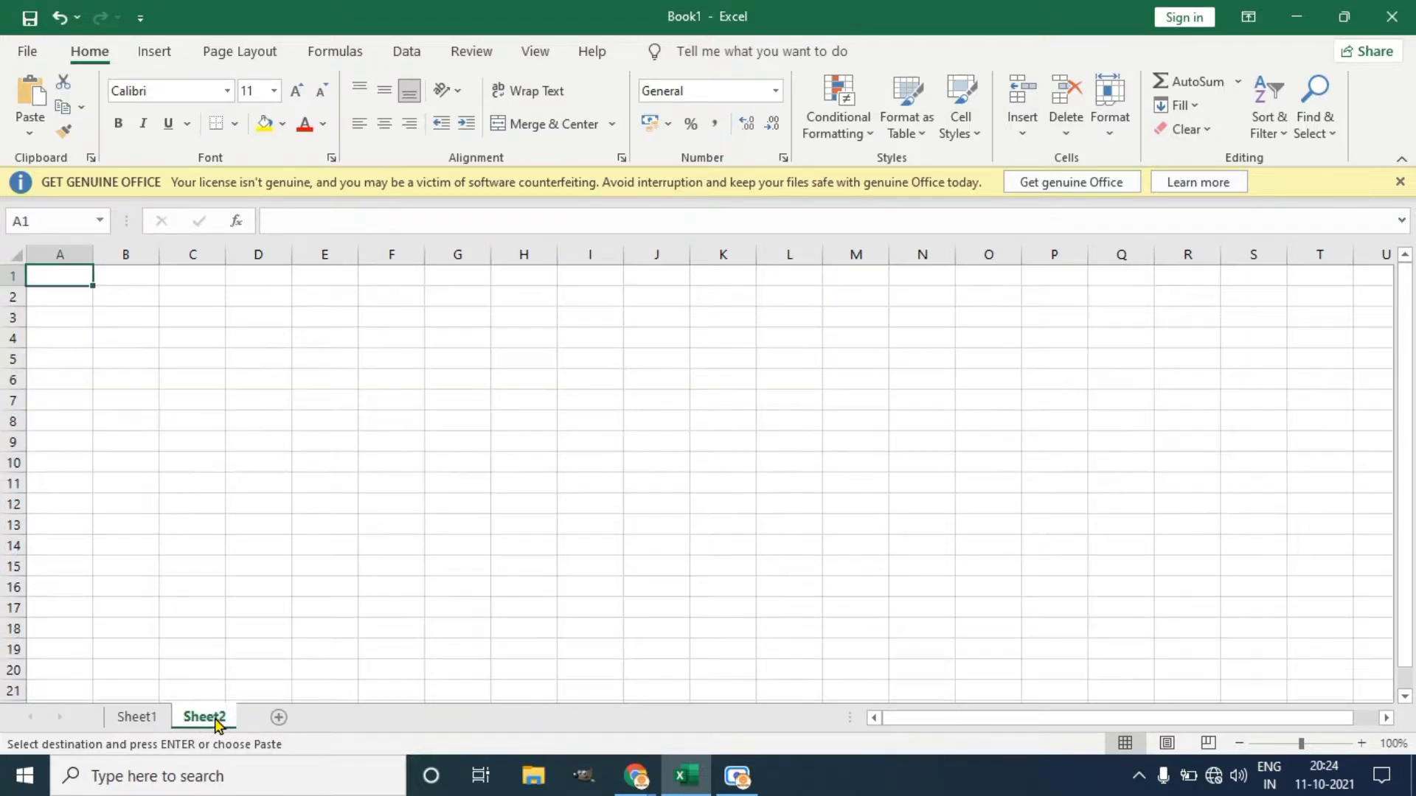
{"action": "right_click", "coordinate": [70, 279]}
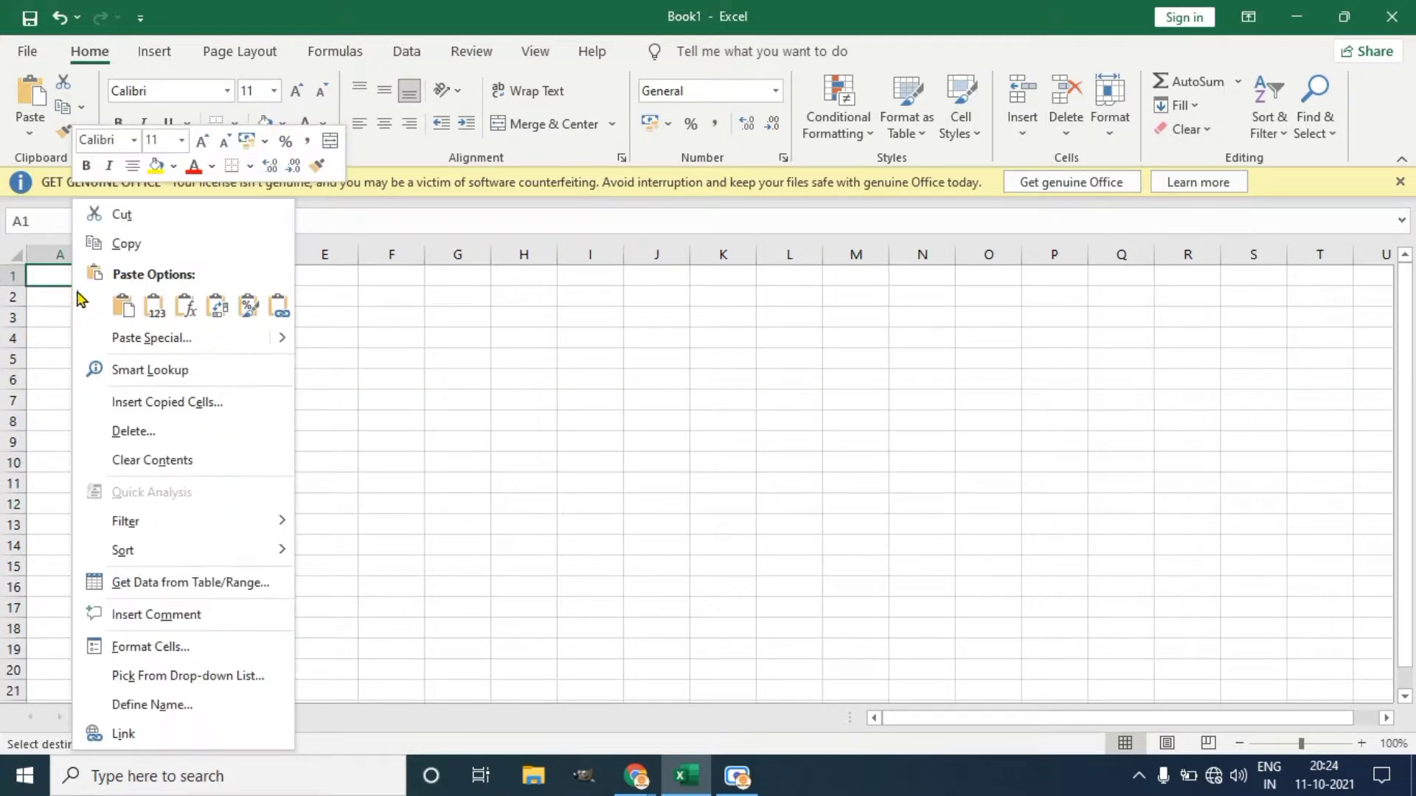
{"action": "left_click", "coordinate": [127, 304]}
{"action": "left_click", "coordinate": [323, 376]}
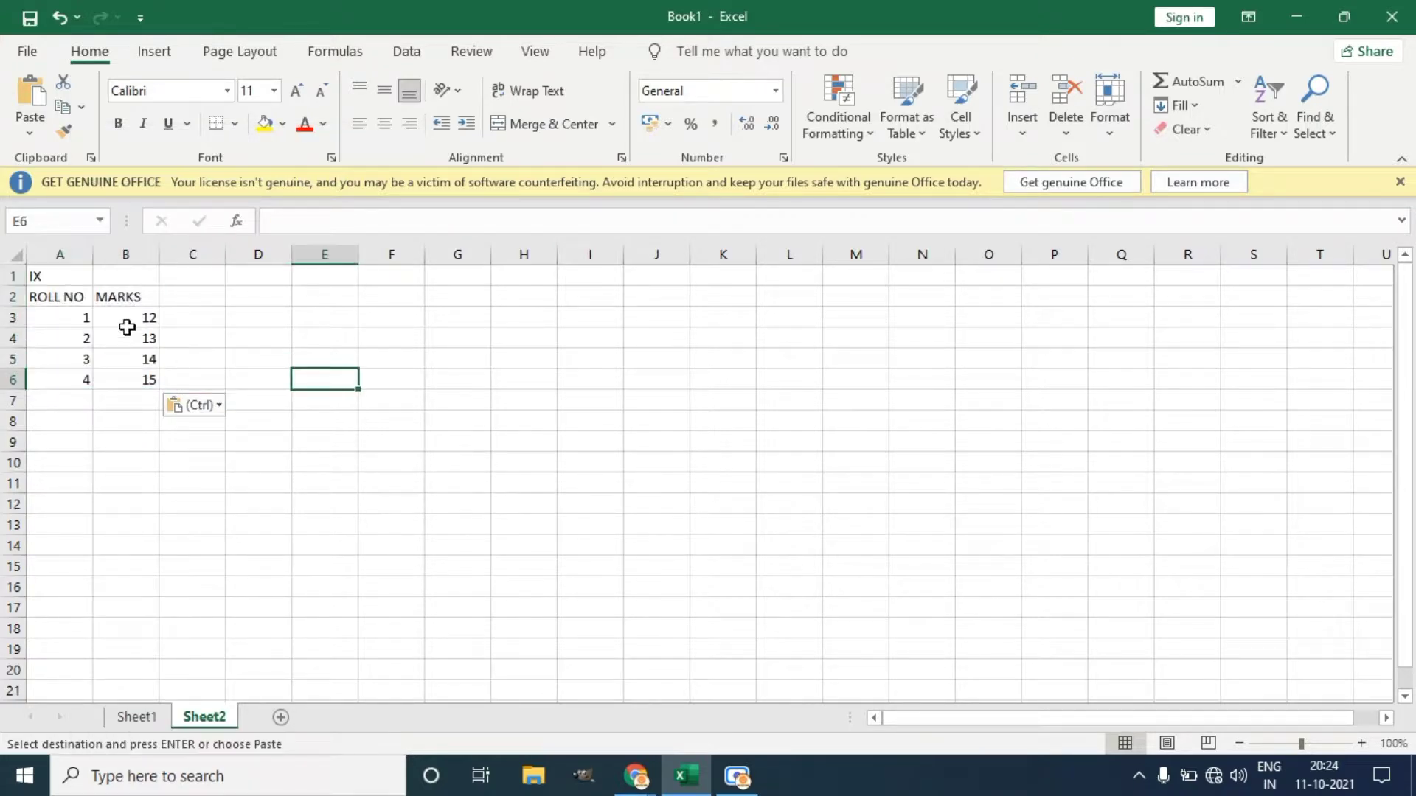
On Sheet2, change the class in A1 to X and the first two roll numbers to 12 and 13.
{"action": "left_click", "coordinate": [59, 277]}
{"action": "type", "text": "X"}
{"action": "left_click", "coordinate": [237, 354]}
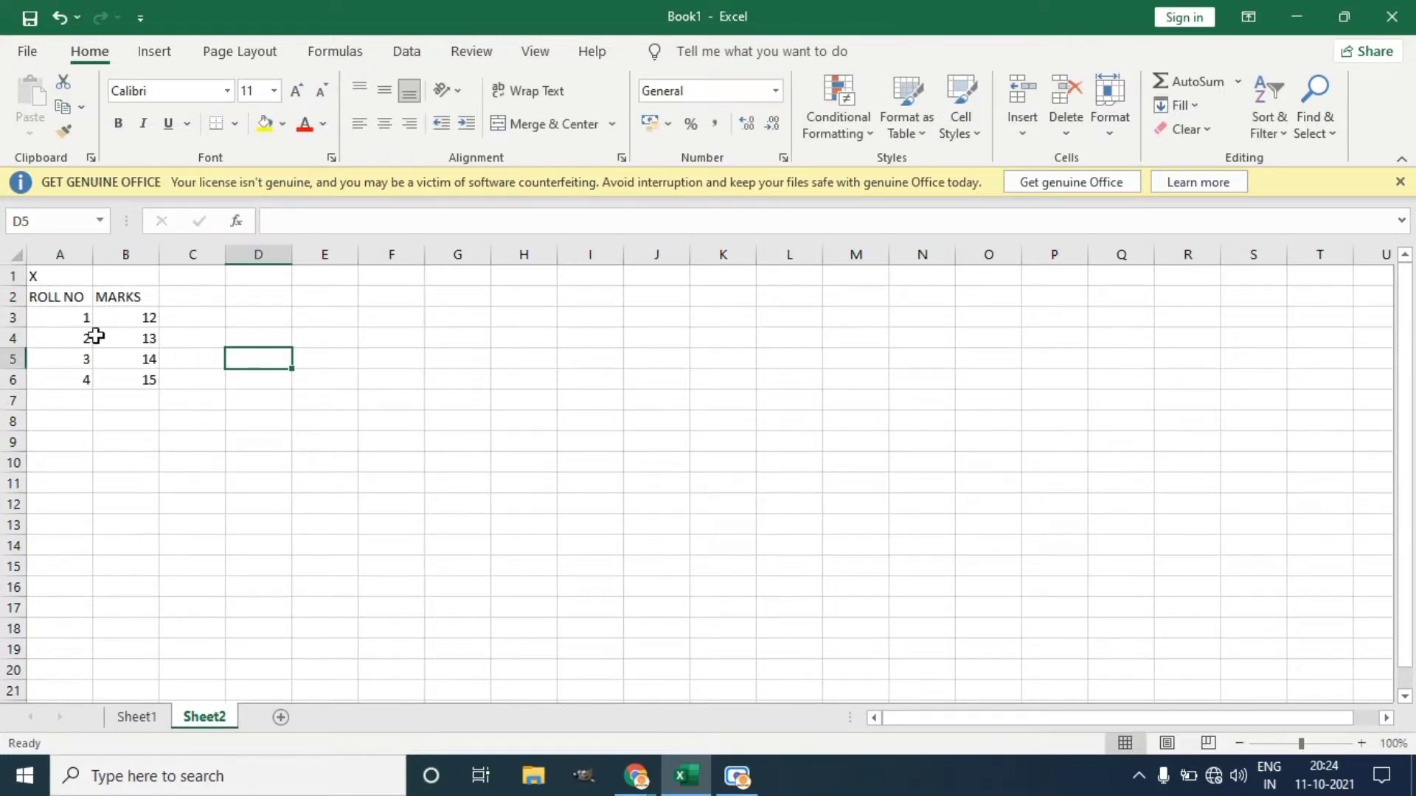
{"action": "left_click", "coordinate": [81, 318]}
{"action": "type", "text": "12"}
{"action": "left_click", "coordinate": [180, 417]}
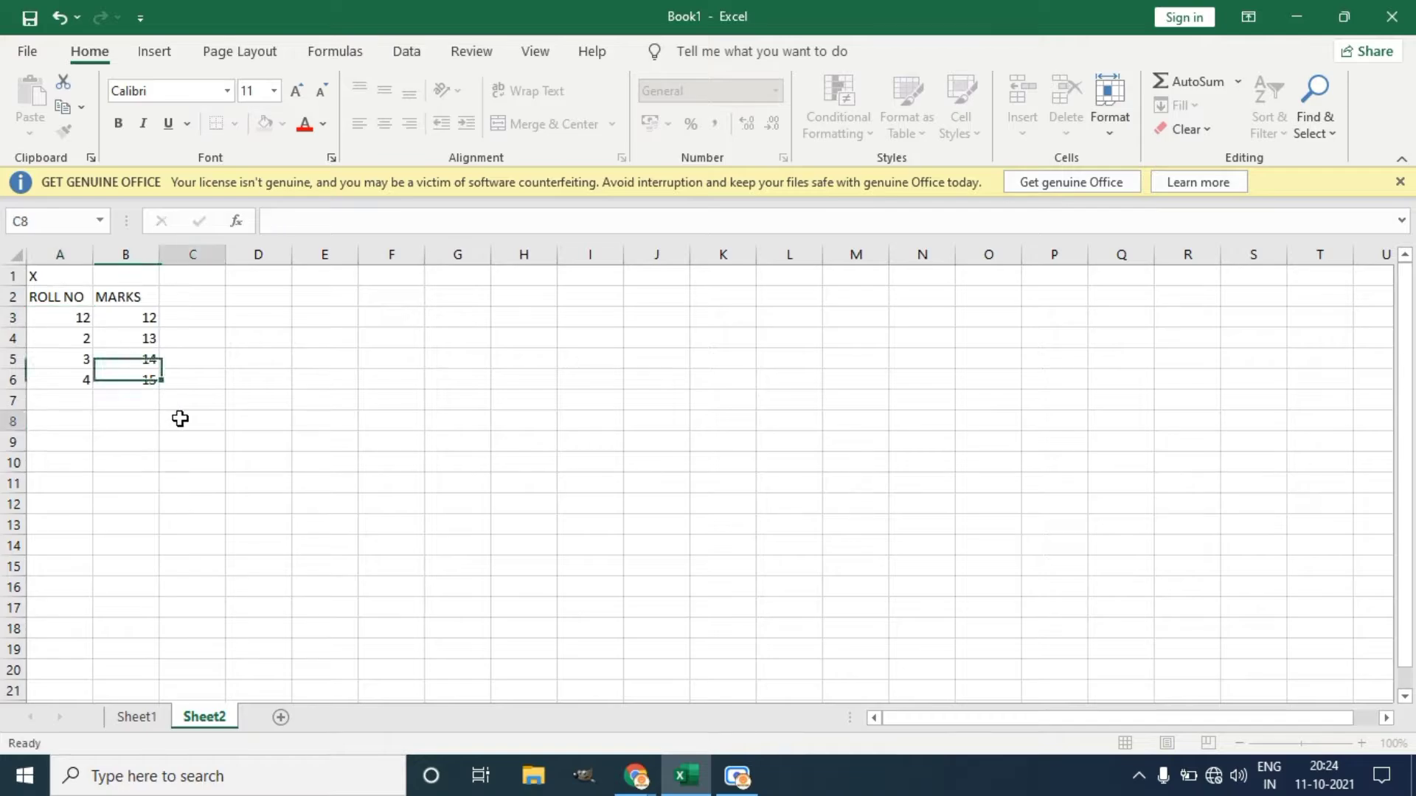
{"action": "left_click", "coordinate": [73, 339]}
{"action": "type", "text": "13"}
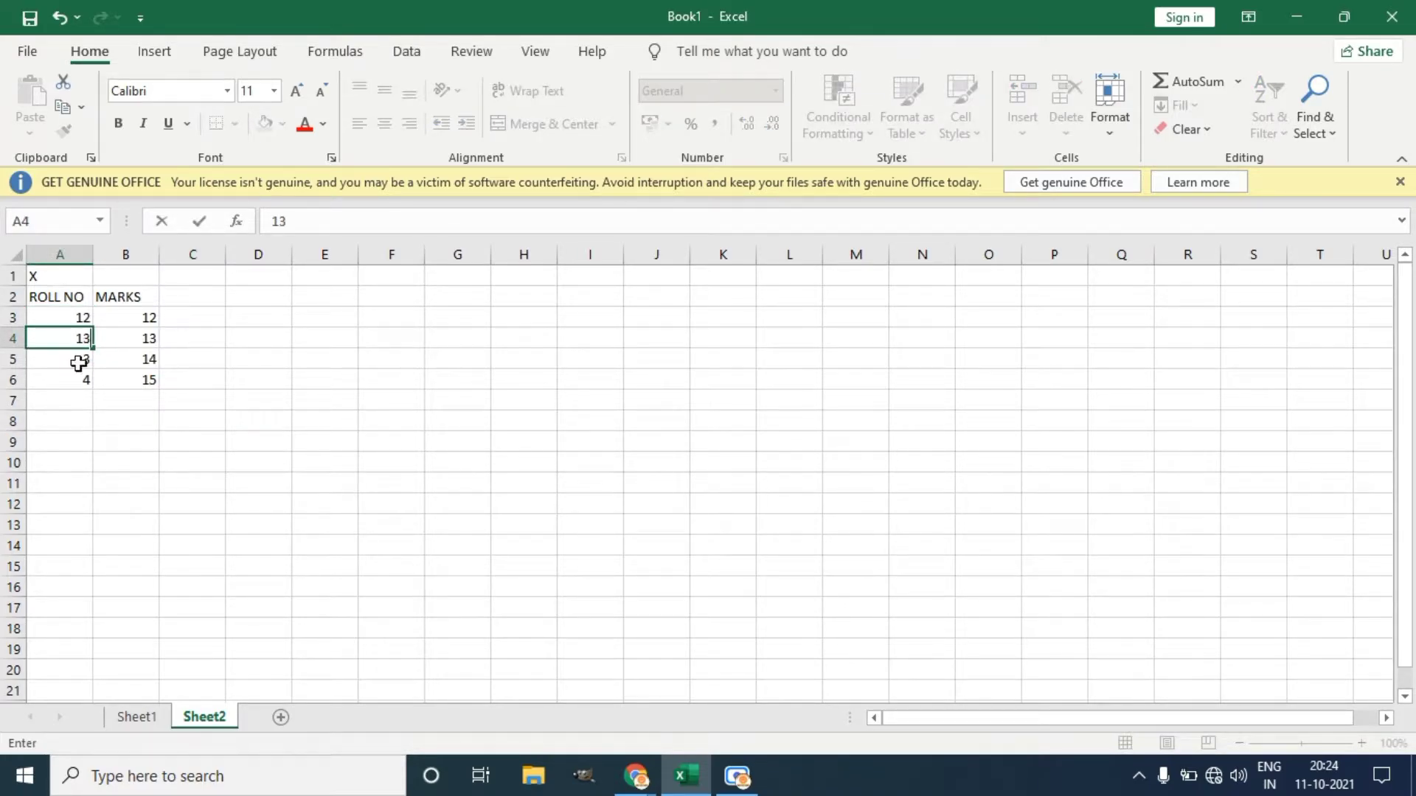
{"action": "left_click", "coordinate": [114, 437]}
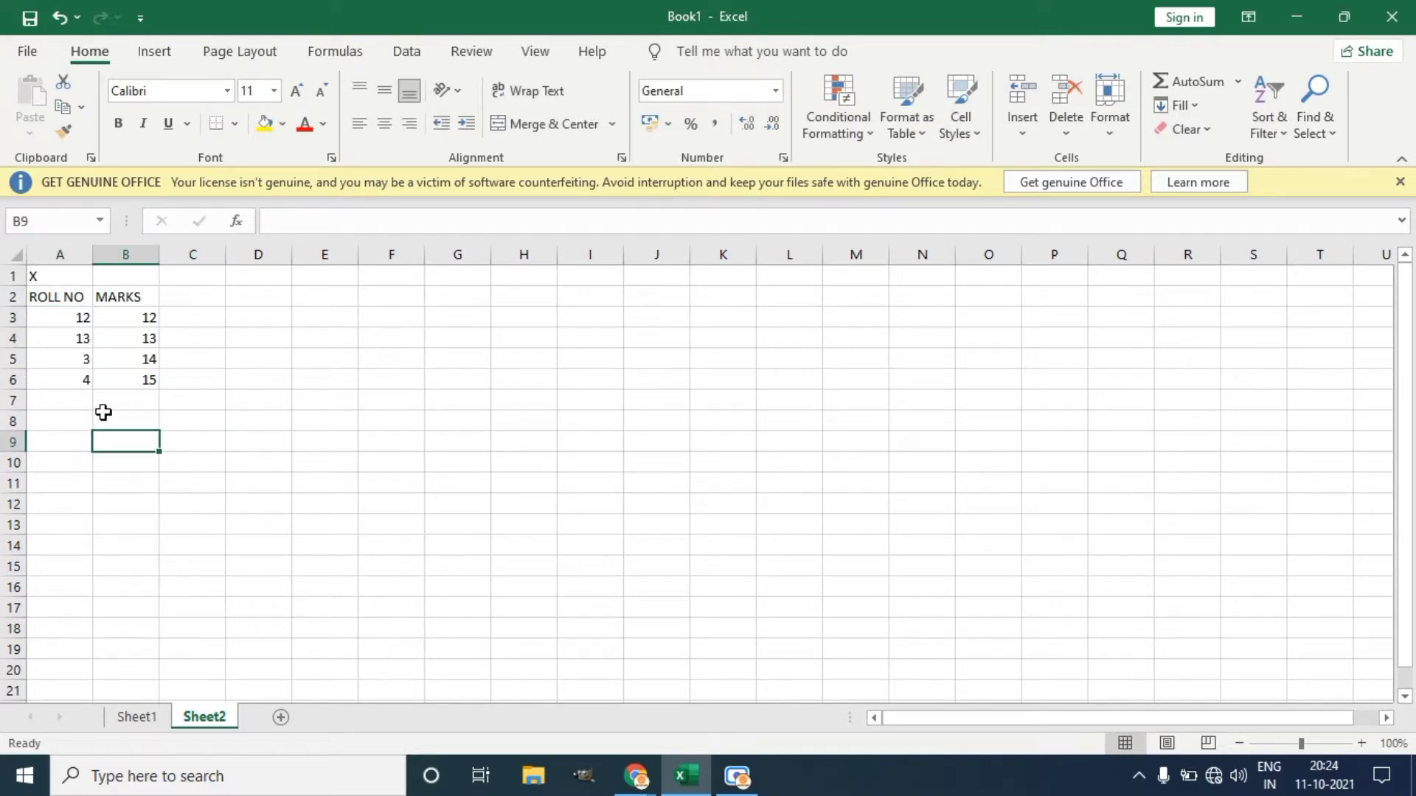
Return to Sheet1 and turn on relative references for macro recording.
{"action": "left_click", "coordinate": [147, 719]}
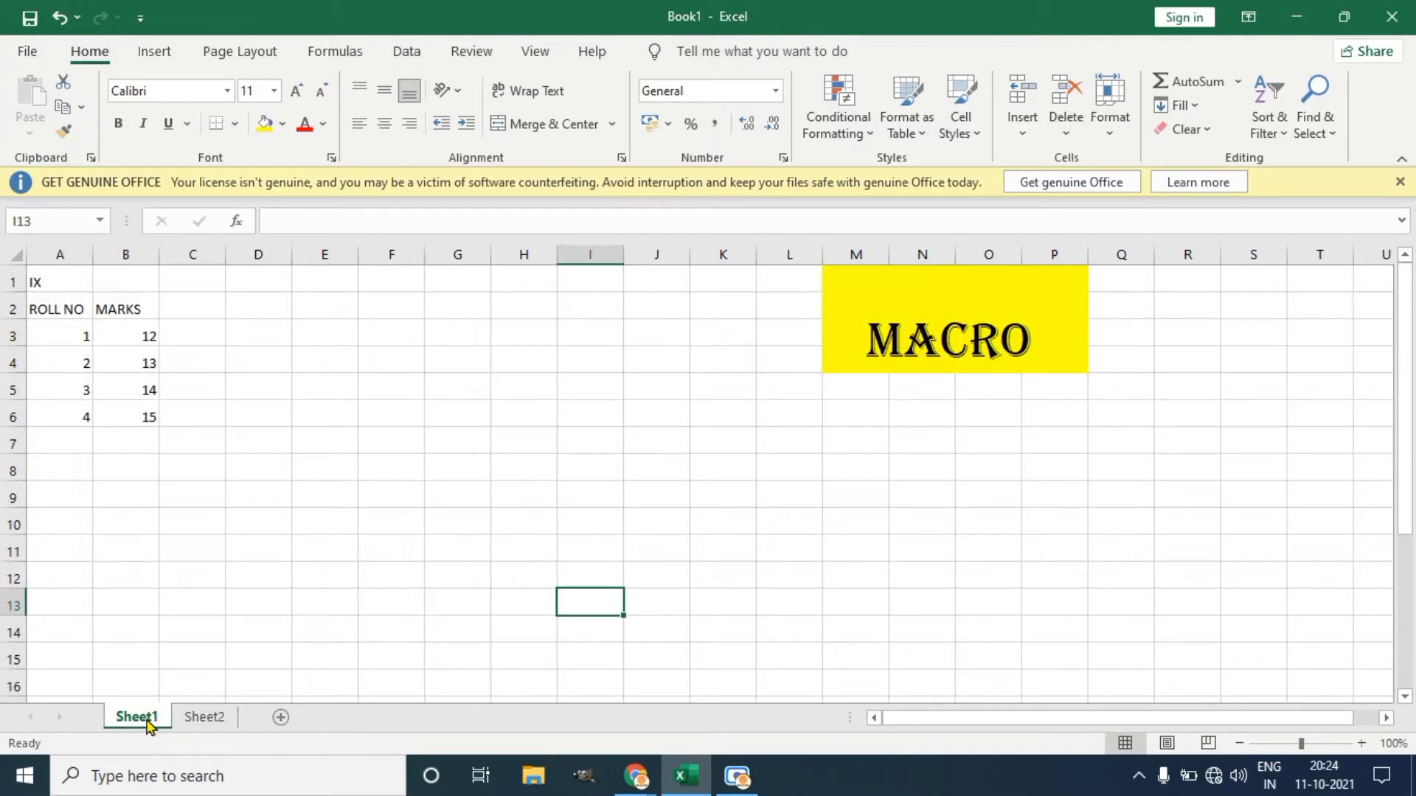
{"action": "left_click", "coordinate": [204, 719]}
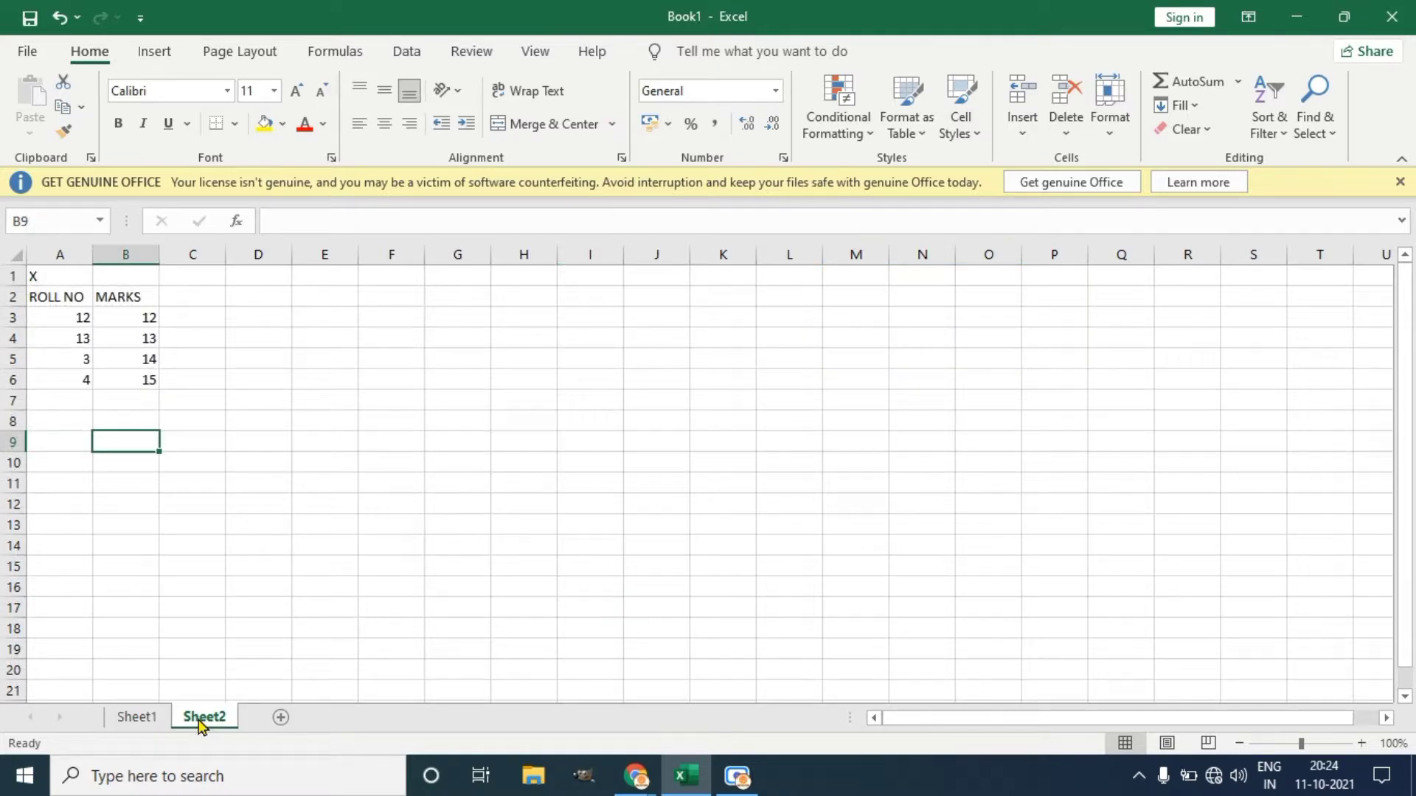
{"action": "left_click", "coordinate": [135, 719]}
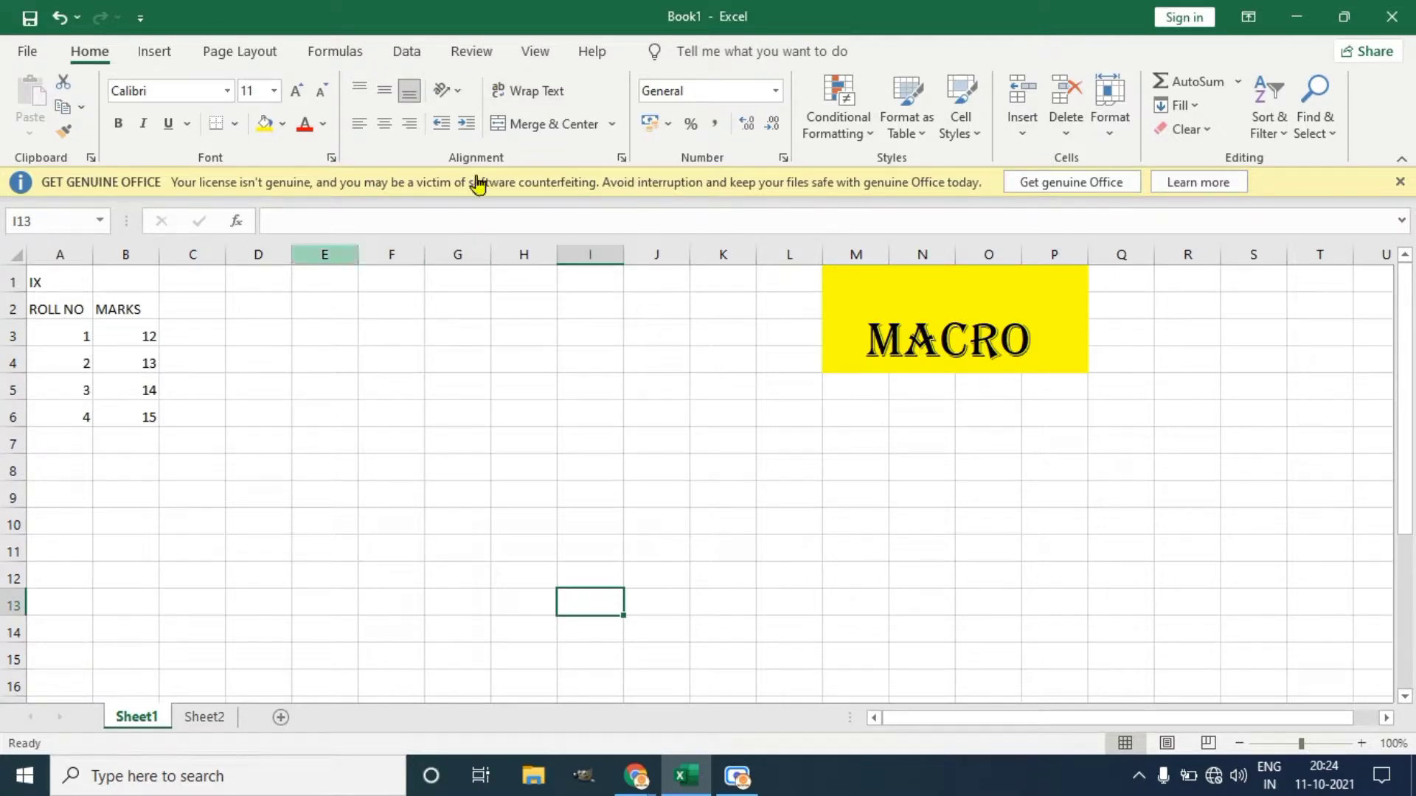
{"action": "left_click", "coordinate": [548, 55]}
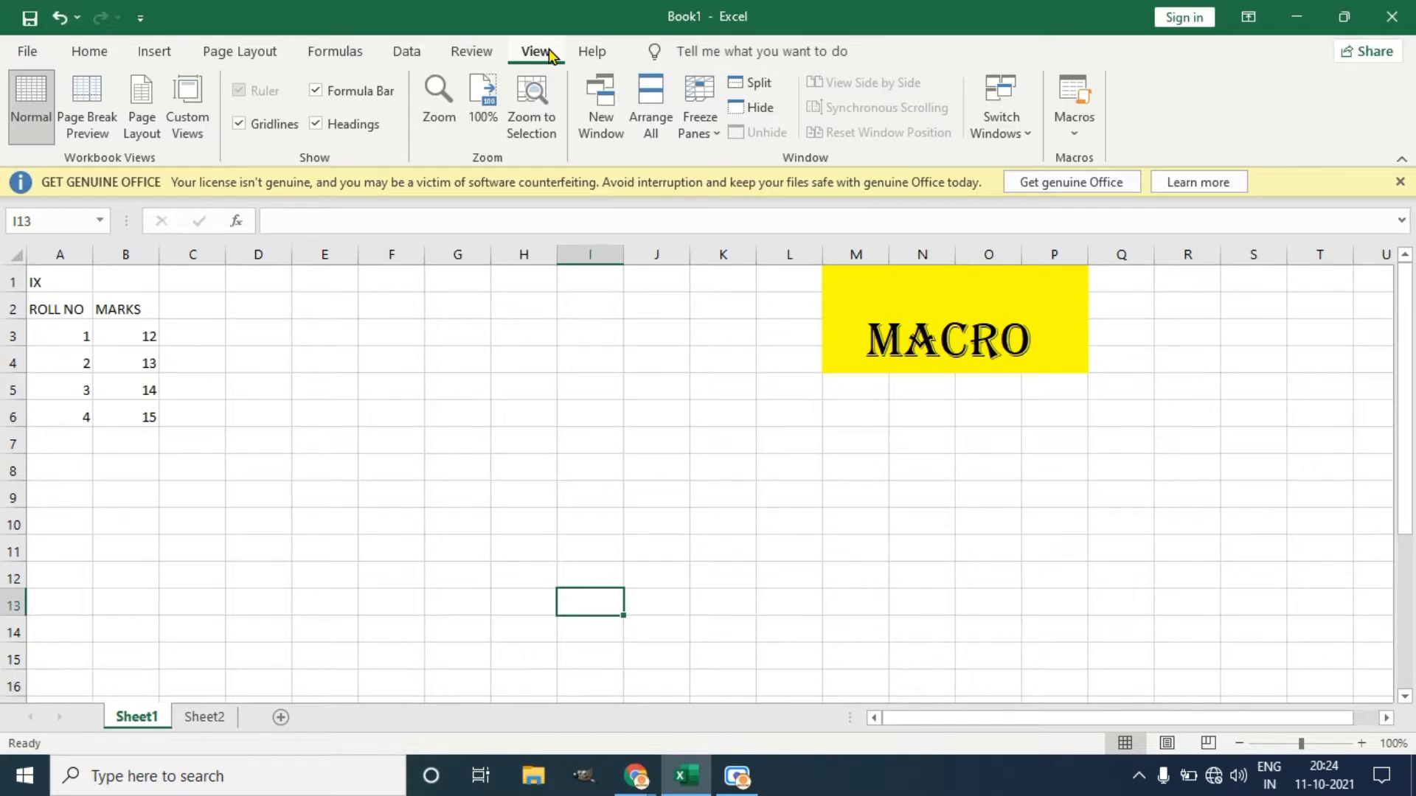
{"action": "left_click", "coordinate": [1076, 140]}
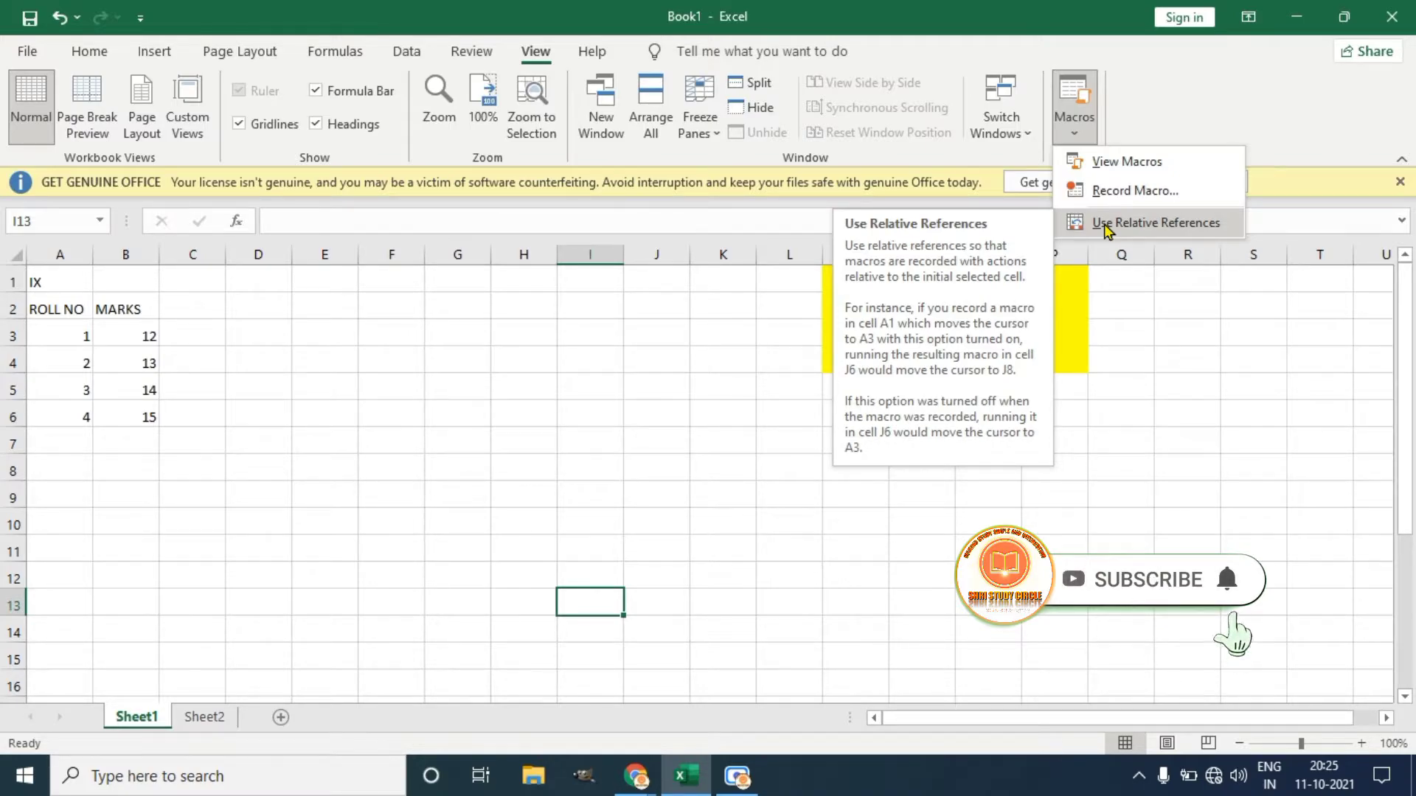
{"action": "left_click", "coordinate": [1104, 224]}
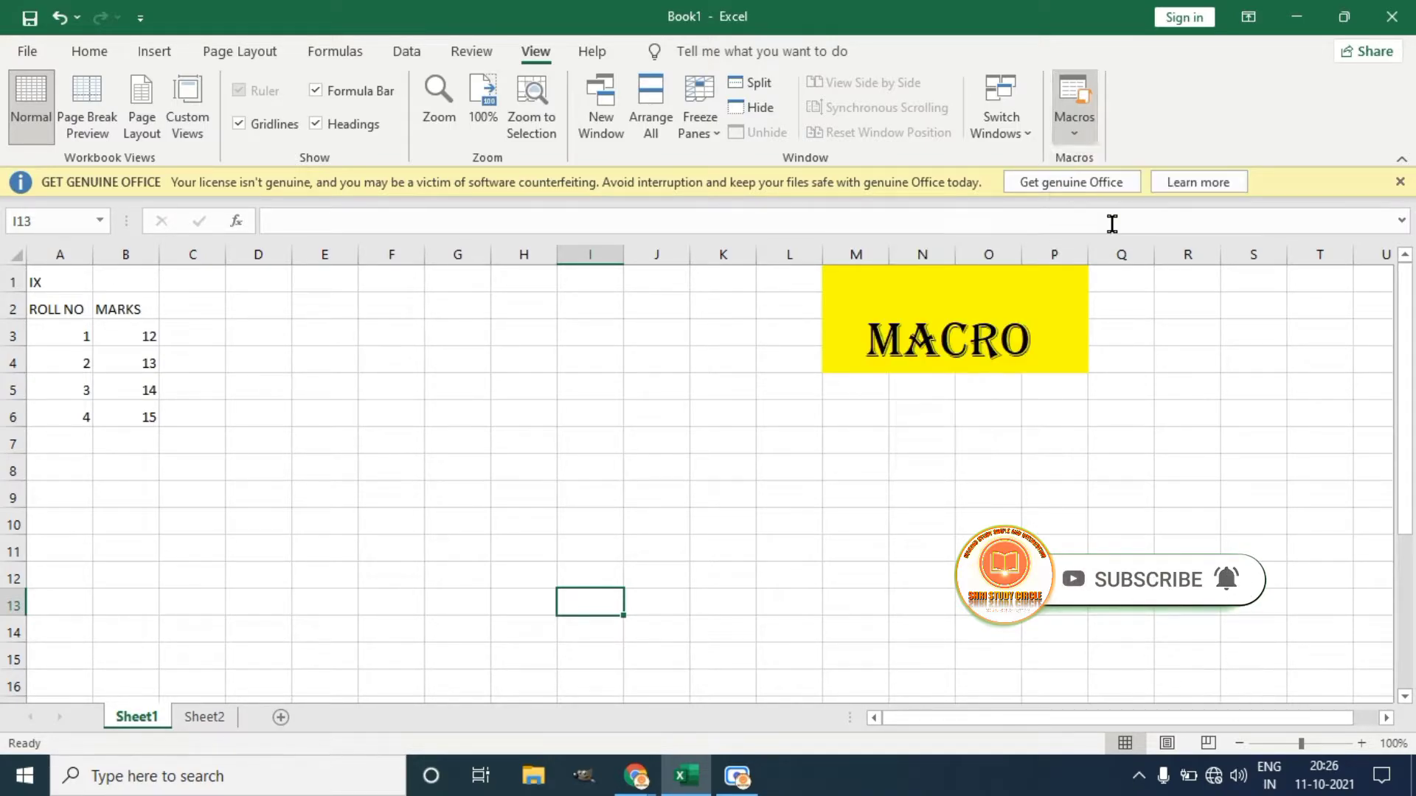
Start recording a macro named FORMATTING from cell A1, with the shortcut letter N and stored in This Workbook.
{"action": "left_click", "coordinate": [61, 286]}
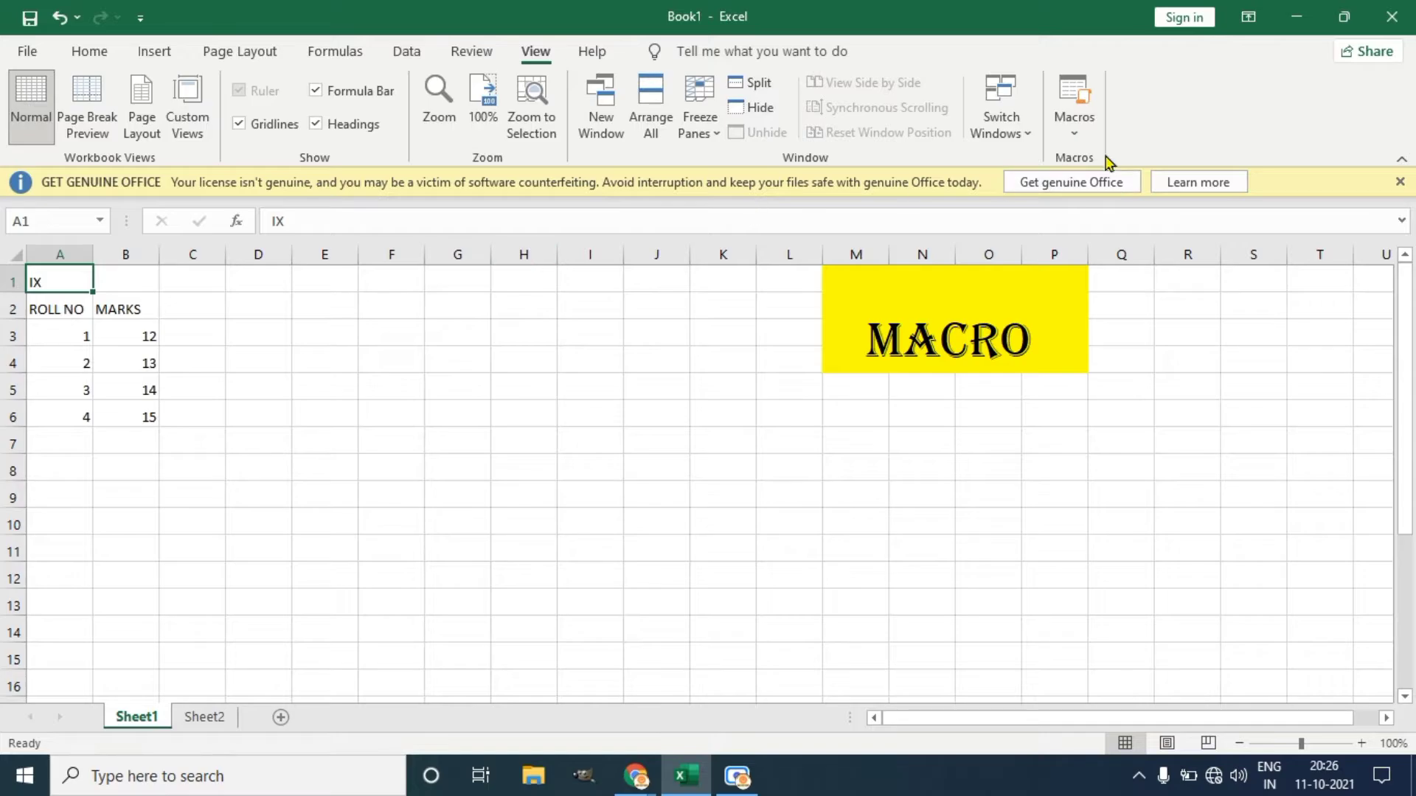
{"action": "left_click", "coordinate": [1086, 140]}
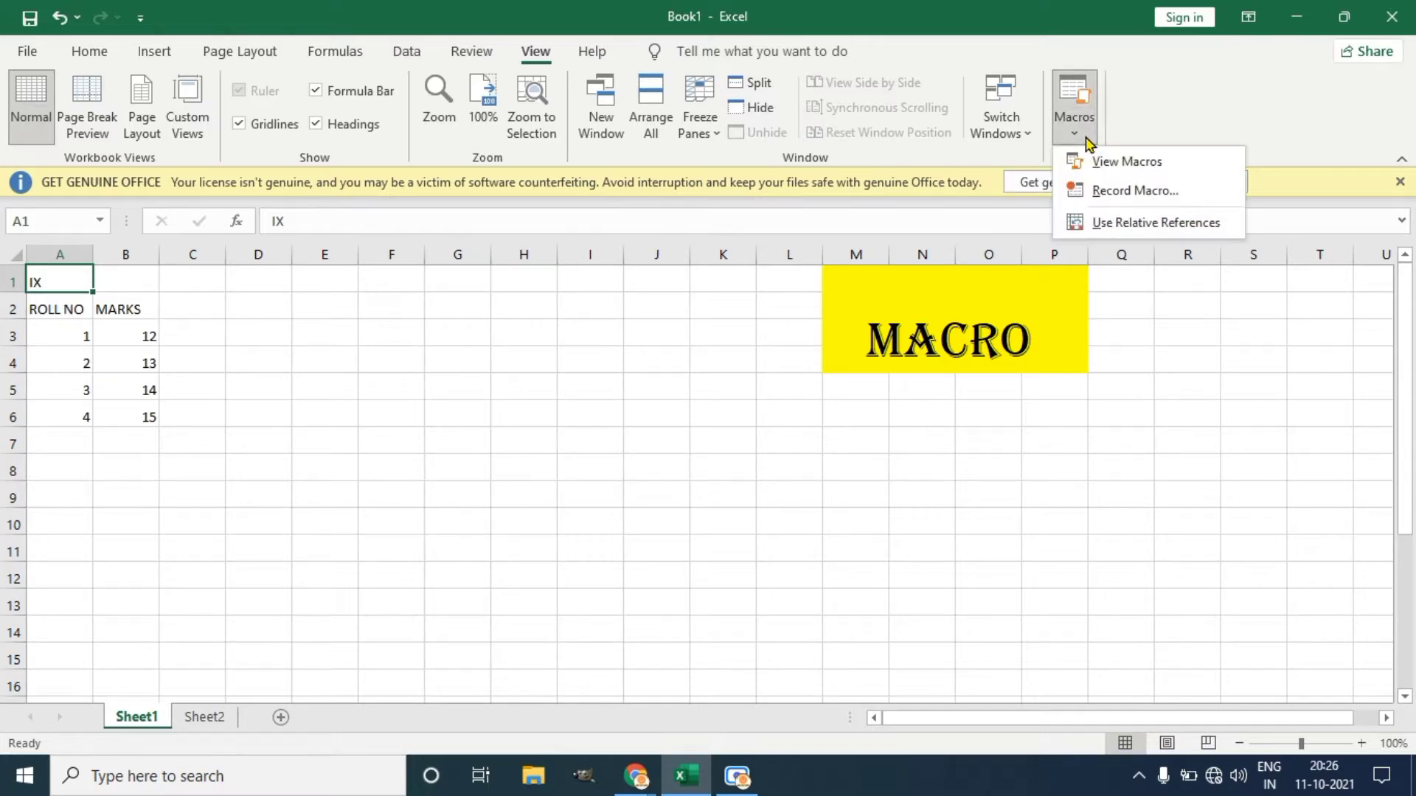
{"action": "left_click", "coordinate": [1113, 200]}
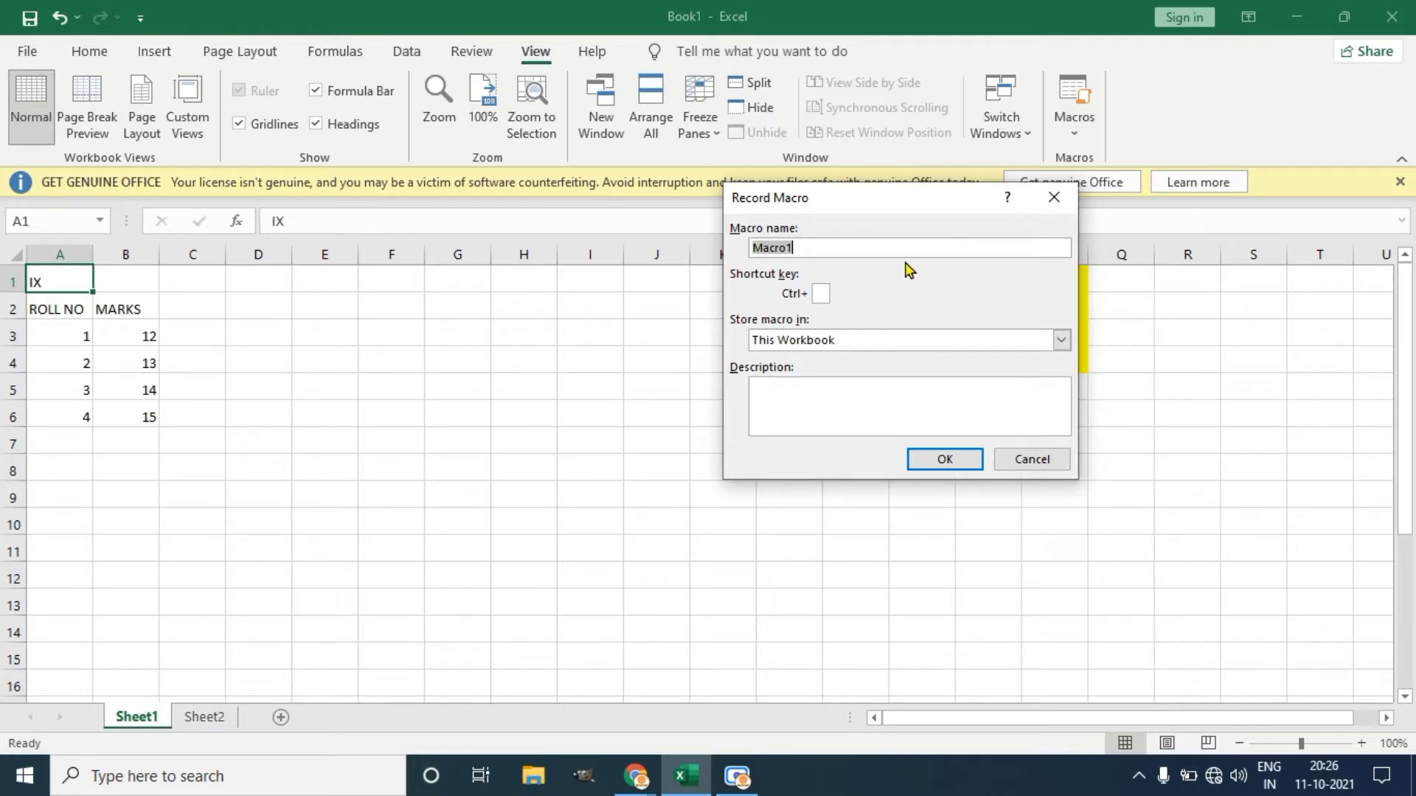
{"action": "key", "text": "BackSpace"}
{"action": "type", "text": "FORMATTING"}
{"action": "left_click", "coordinate": [823, 295]}
{"action": "type", "text": "N"}
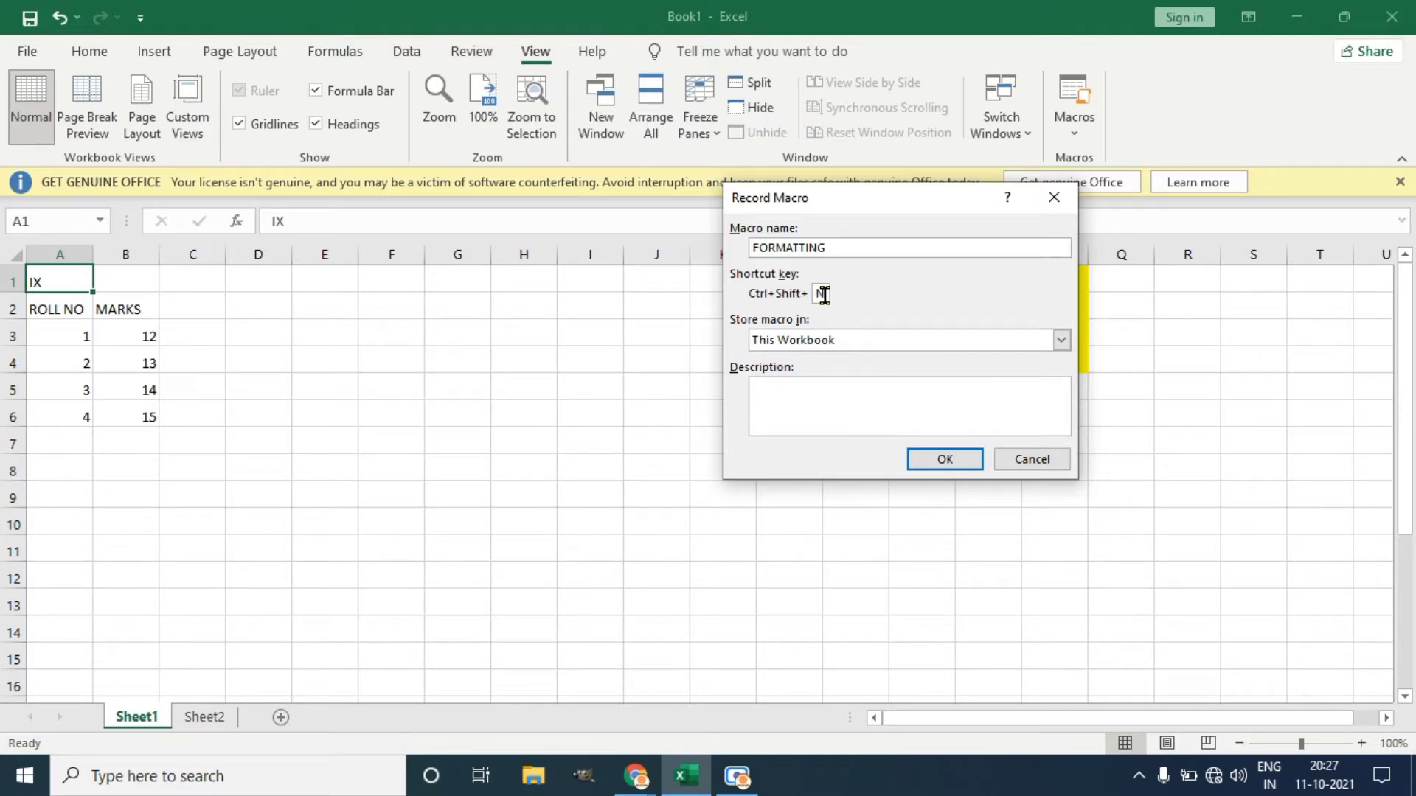
{"action": "type", "text": "n"}
{"action": "left_click", "coordinate": [950, 460]}
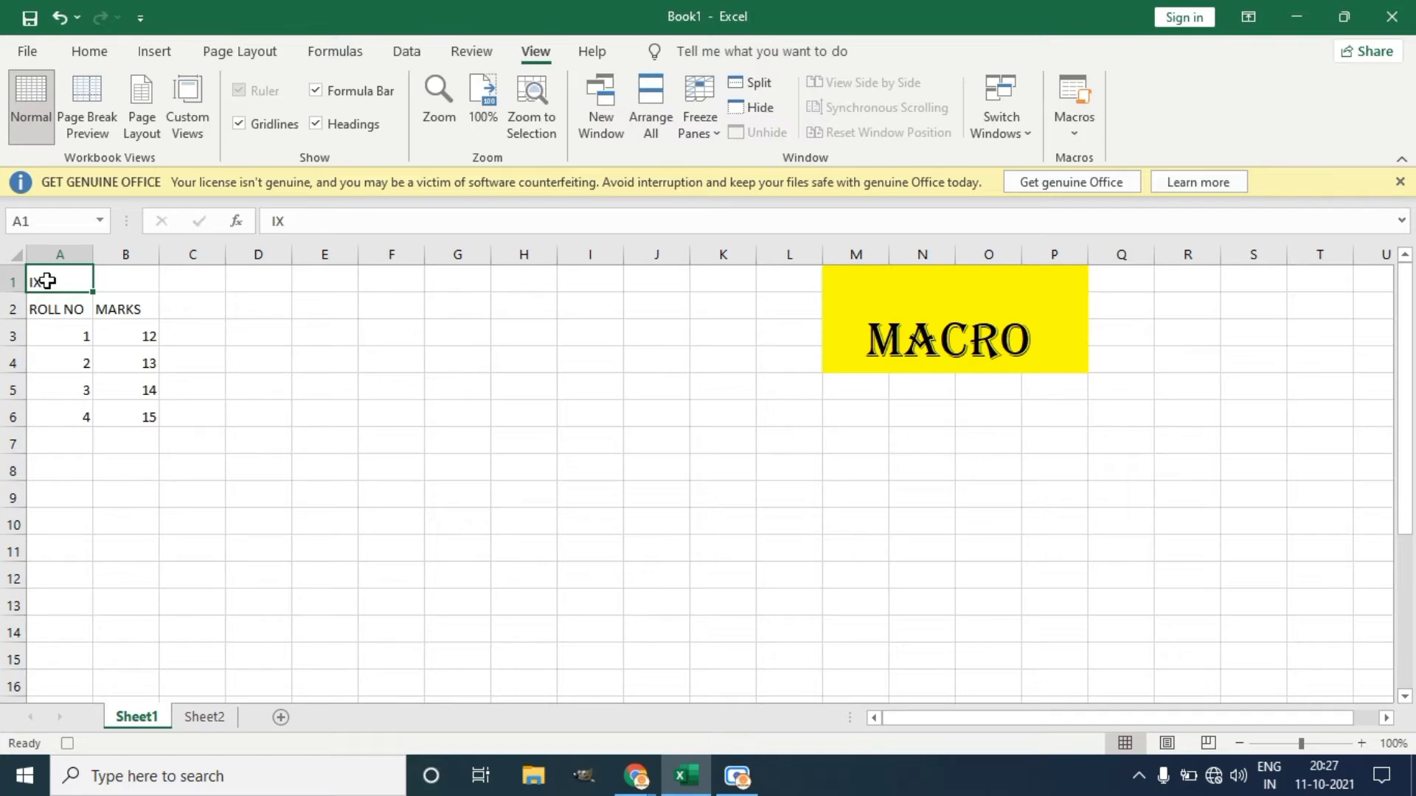
Merge and center cells A1:B1 across the class title and fill them yellow.
{"action": "left_click_drag", "start_coordinate": [49, 281], "coordinate": [122, 280]}
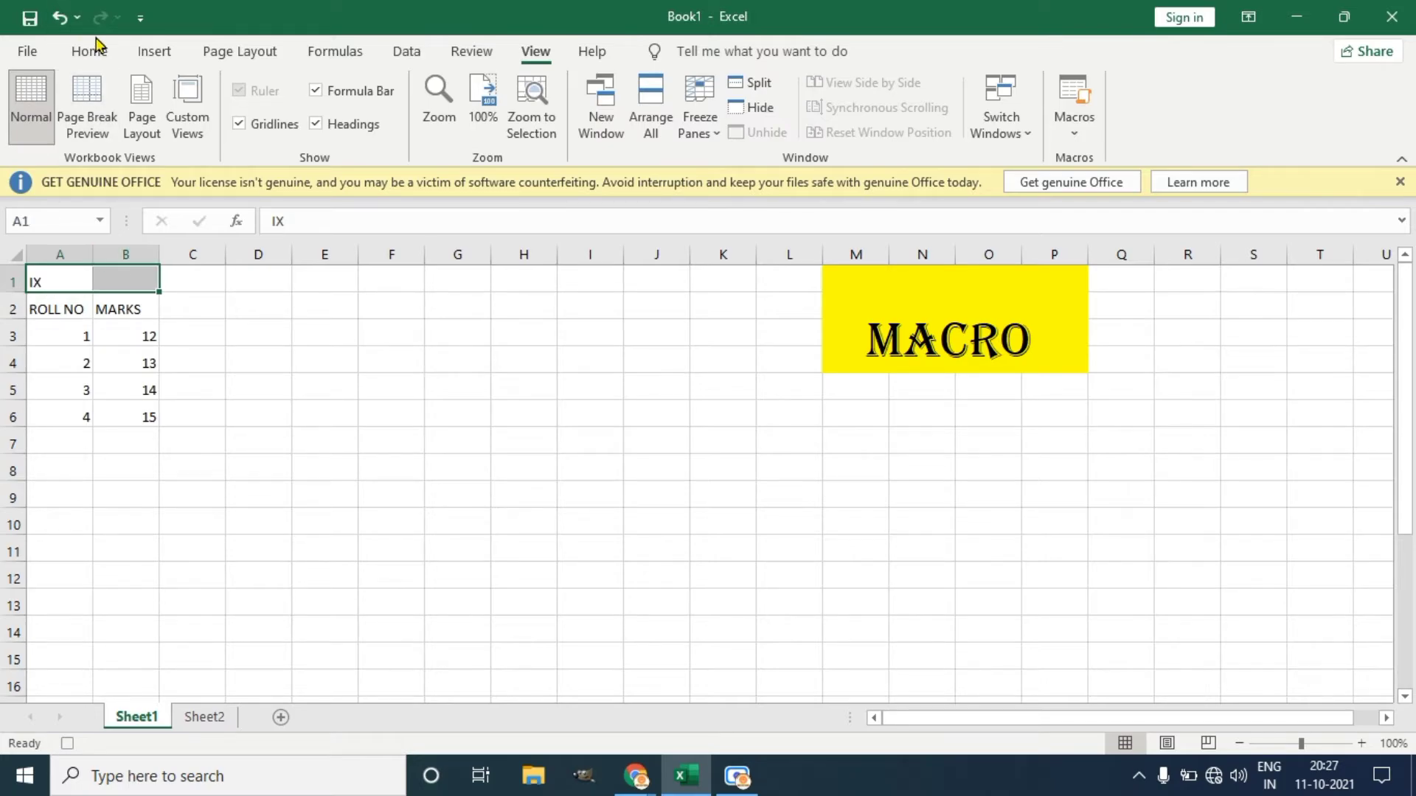
{"action": "left_click", "coordinate": [103, 52]}
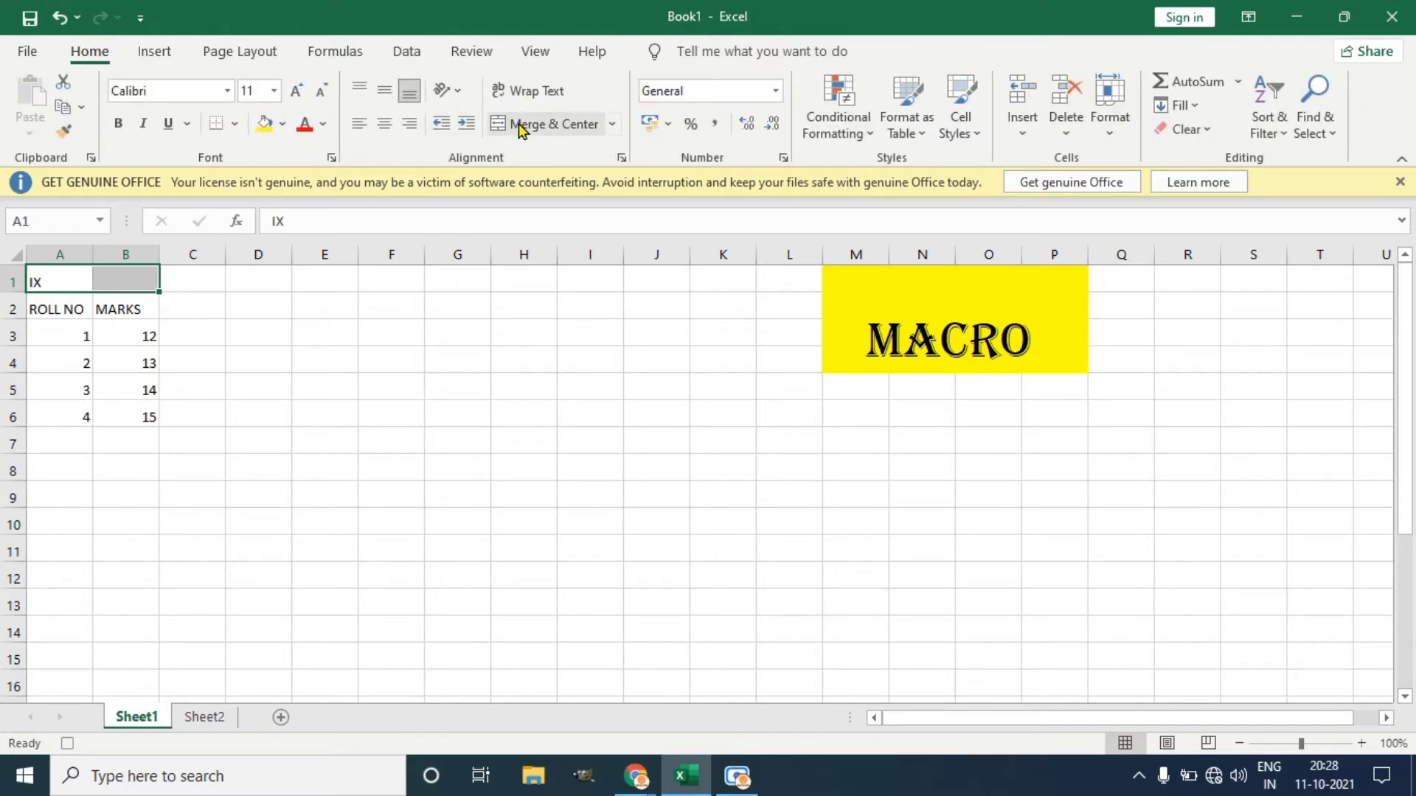
{"action": "left_click", "coordinate": [525, 125]}
{"action": "left_click", "coordinate": [265, 124]}
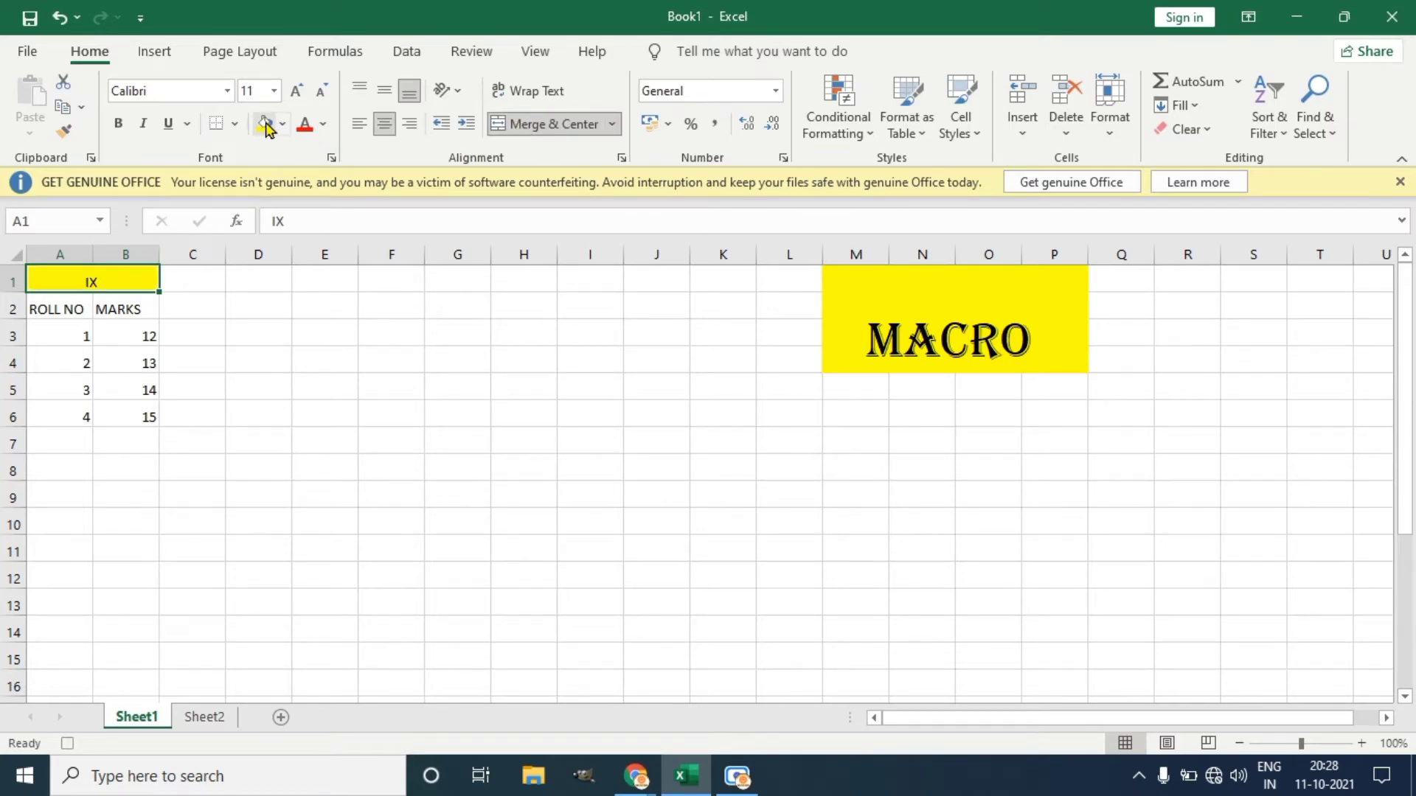
{"action": "left_click", "coordinate": [323, 346]}
Apply all borders and thick outside borders to the table A1:B6.
{"action": "left_click_drag", "start_coordinate": [52, 282], "coordinate": [140, 416]}
{"action": "left_click", "coordinate": [235, 123]}
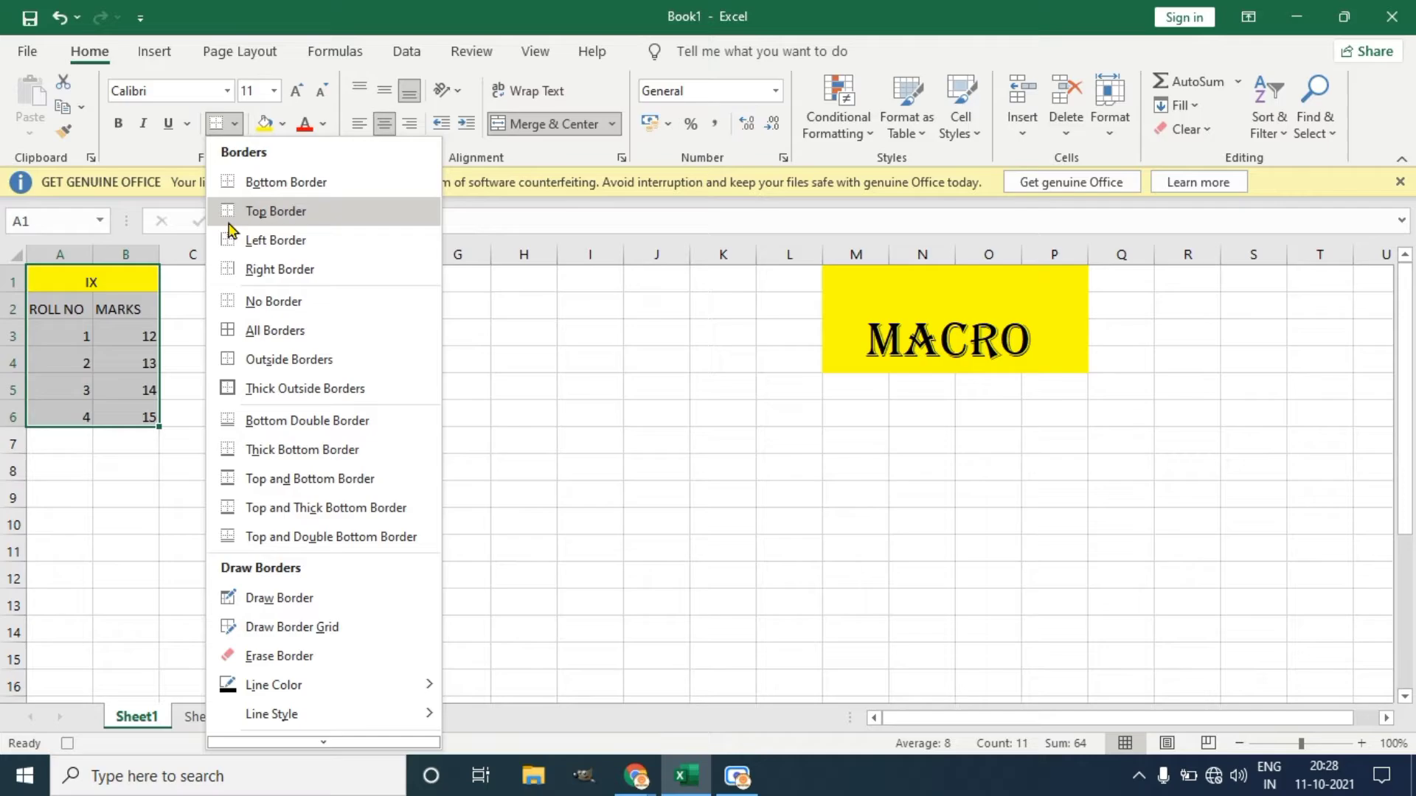
{"action": "left_click", "coordinate": [264, 333]}
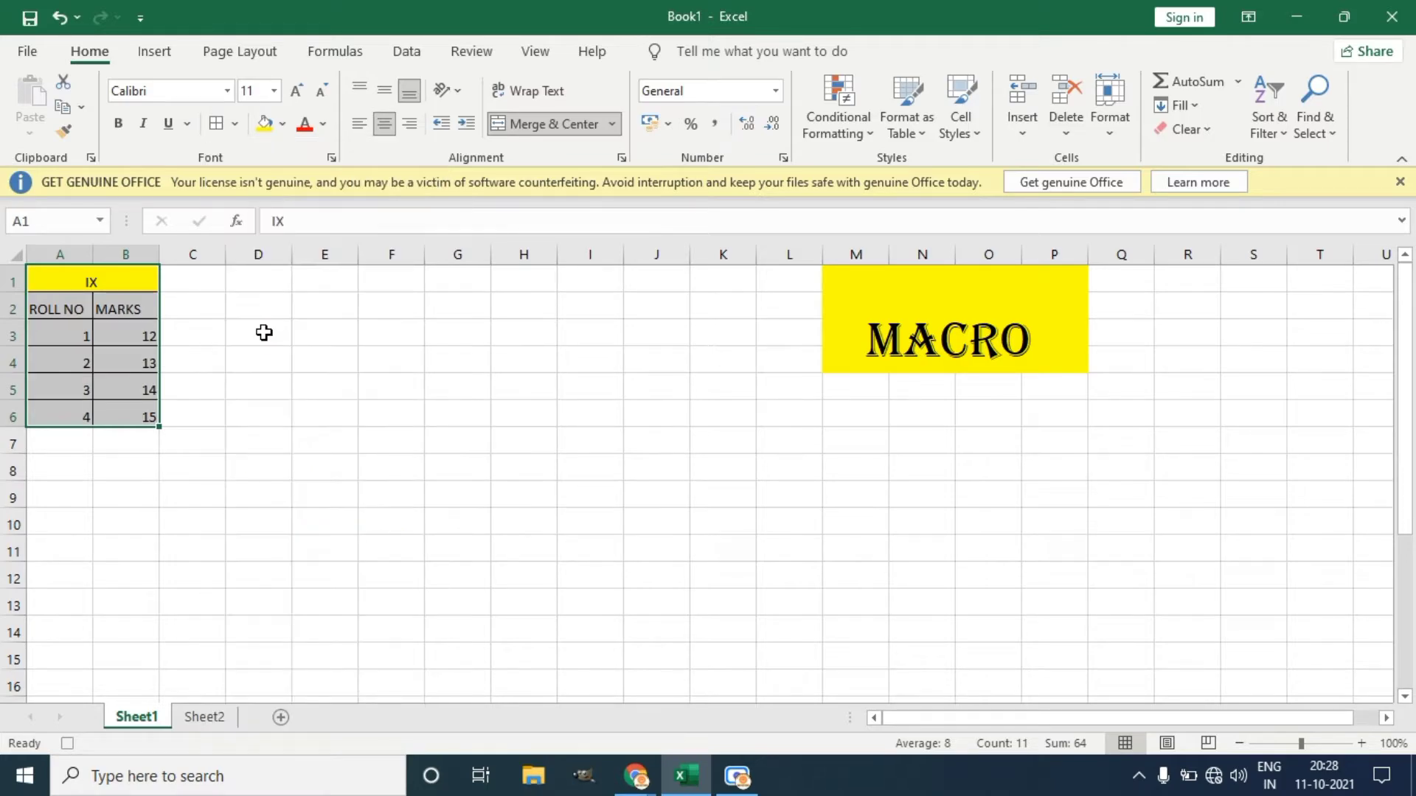
{"action": "left_click", "coordinate": [234, 124]}
{"action": "left_click", "coordinate": [281, 388]}
{"action": "left_click", "coordinate": [303, 438]}
Make the class title and the ROLL NO and MARKS headings bold.
{"action": "left_click_drag", "start_coordinate": [59, 311], "coordinate": [132, 408]}
{"action": "left_click", "coordinate": [273, 350]}
{"action": "left_click", "coordinate": [118, 124]}
{"action": "left_click", "coordinate": [317, 360]}
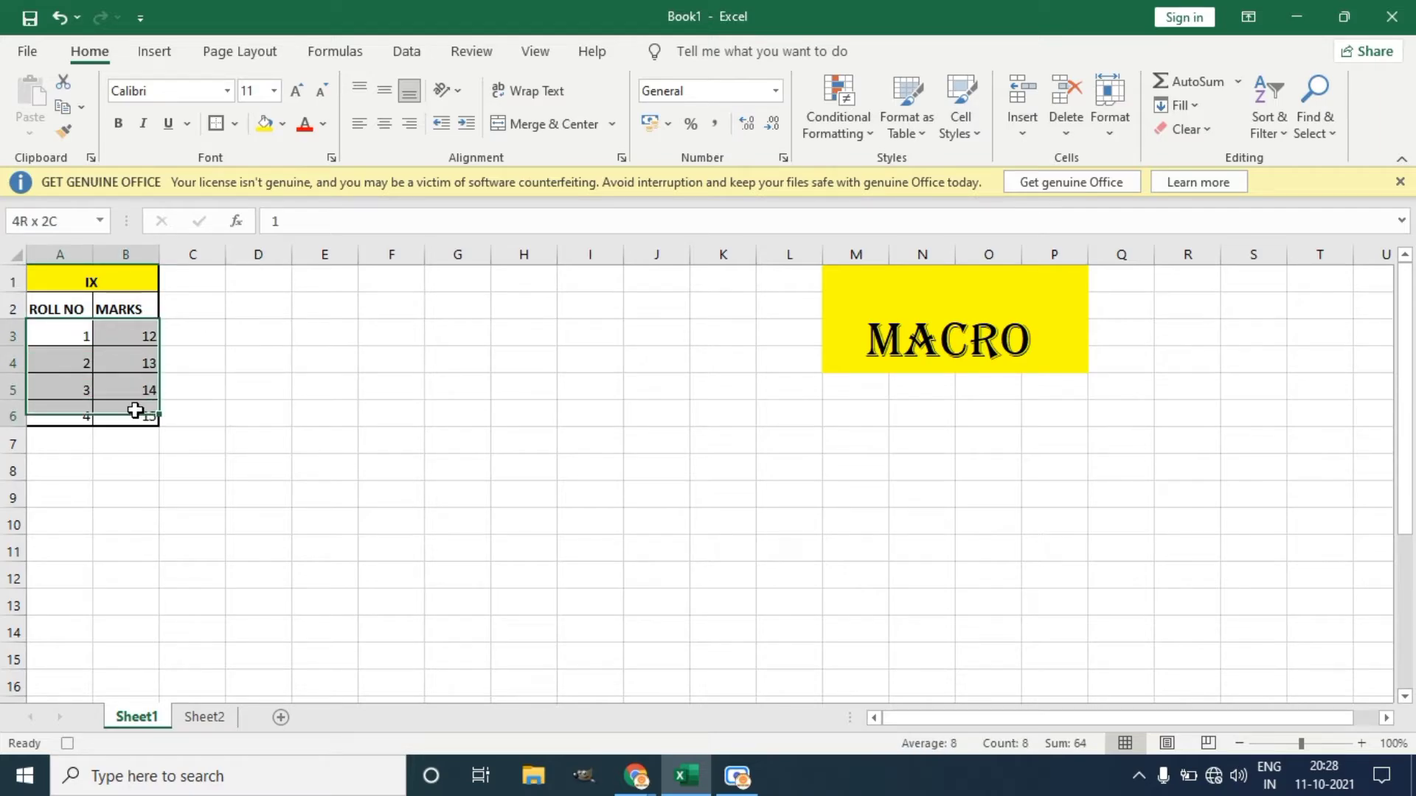
Center the roll numbers and marks in cells A3:B6.
{"action": "left_click", "coordinate": [384, 123]}
{"action": "left_click", "coordinate": [264, 408]}
{"action": "left_click_drag", "start_coordinate": [70, 283], "coordinate": [133, 413]}
{"action": "left_click", "coordinate": [240, 413]}
Fill the ROLL NO and MARKS heading cells A2:B2 with light blue.
{"action": "left_click_drag", "start_coordinate": [44, 308], "coordinate": [121, 310]}
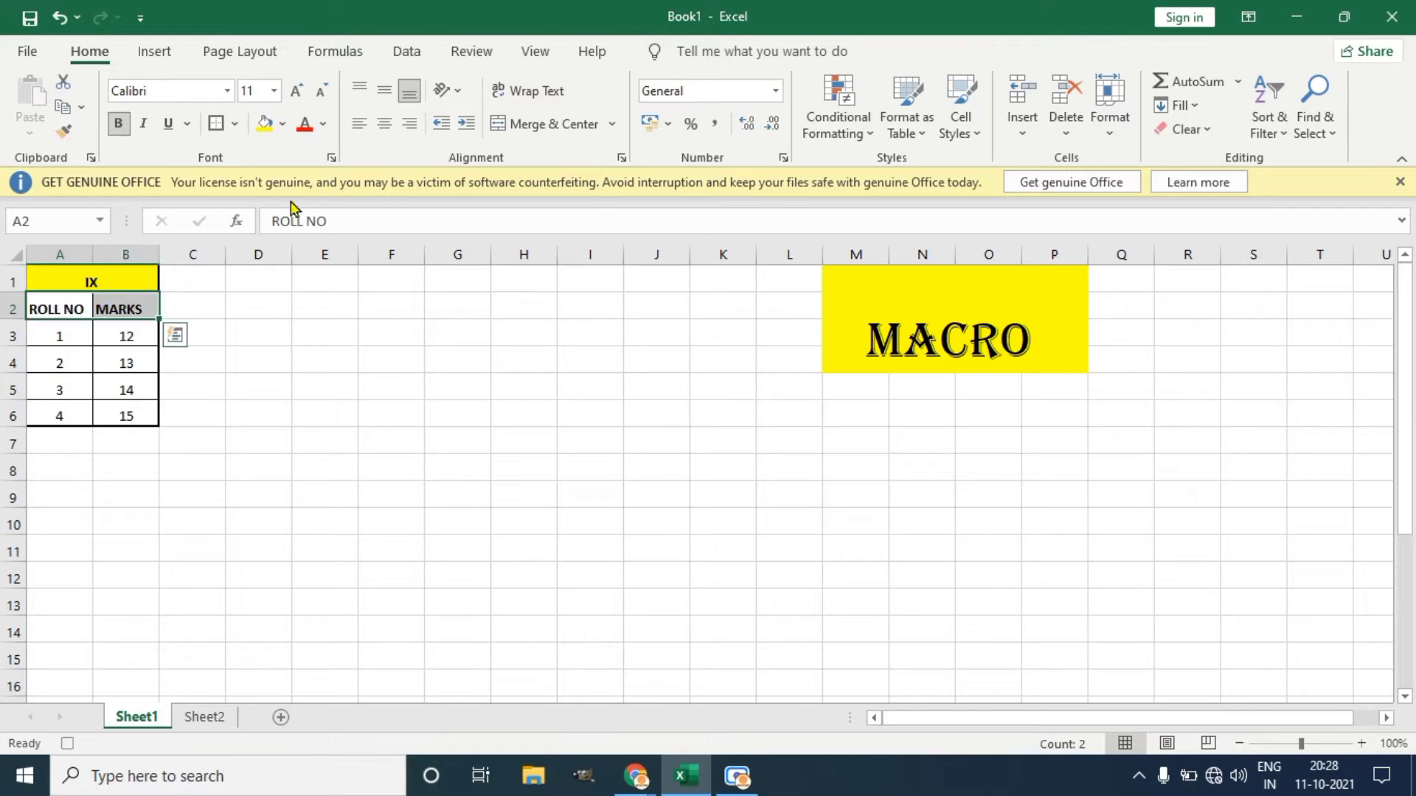
{"action": "left_click", "coordinate": [283, 126]}
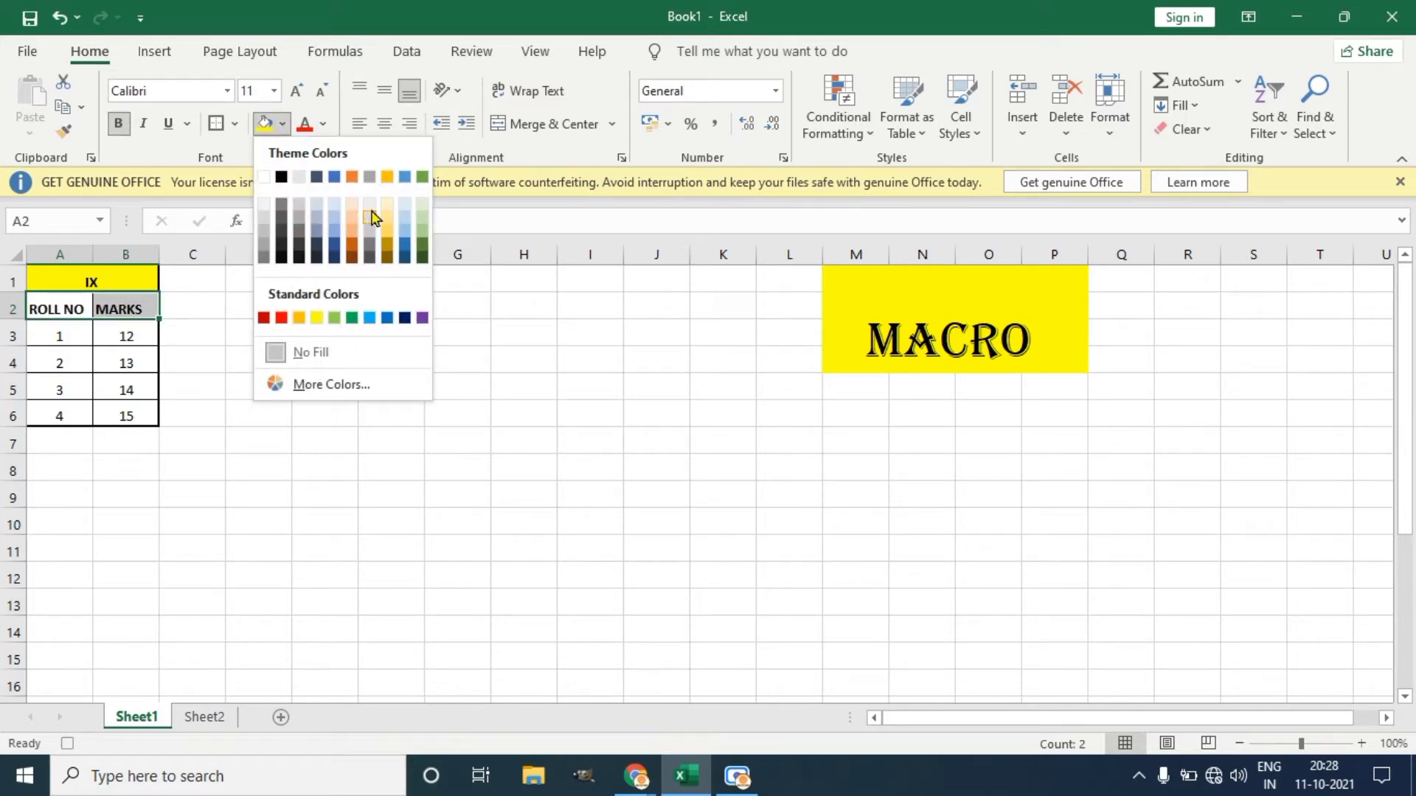
{"action": "left_click", "coordinate": [405, 226]}
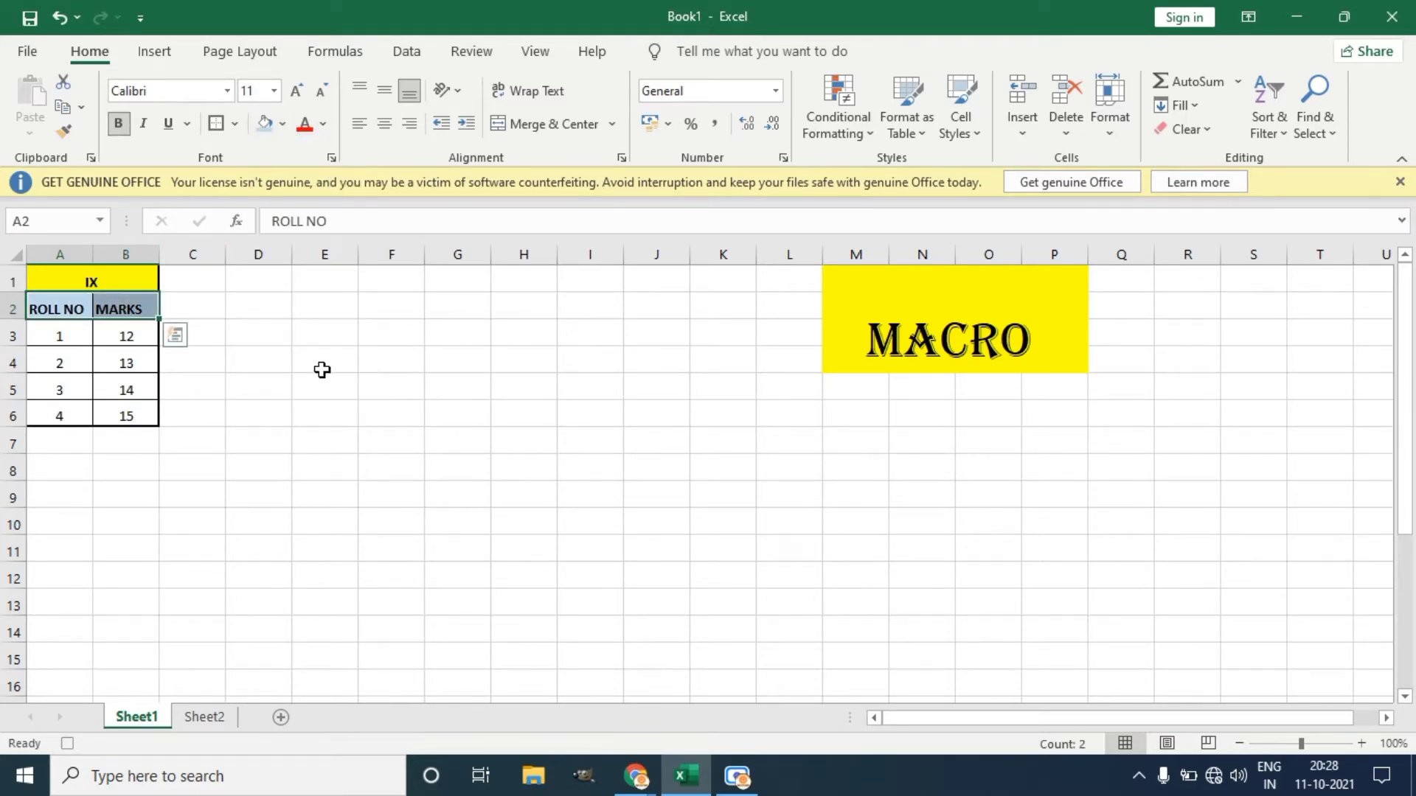
{"action": "left_click", "coordinate": [317, 383]}
Fill the data cells A3:B6 with light green.
{"action": "left_click_drag", "start_coordinate": [52, 340], "coordinate": [137, 417]}
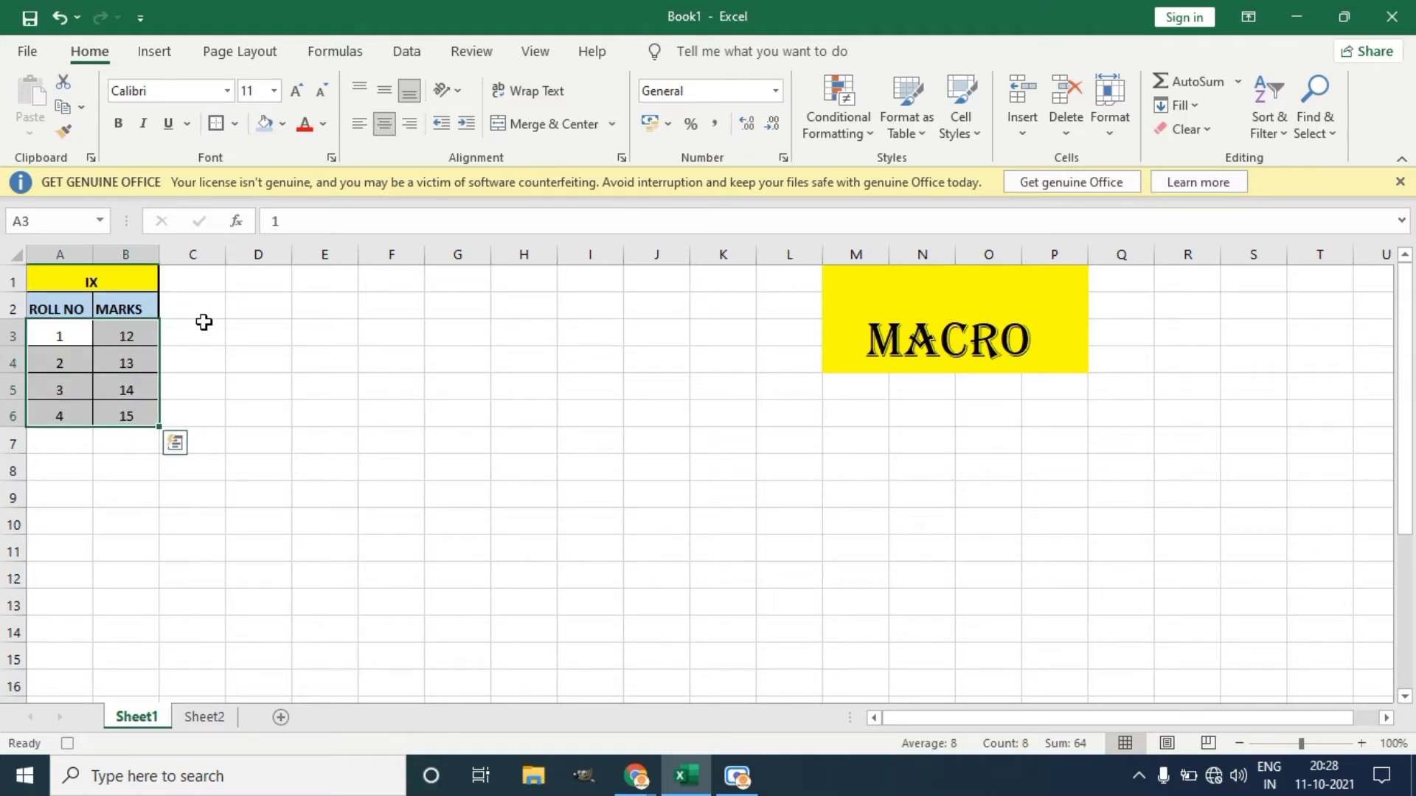
{"action": "left_click", "coordinate": [283, 124]}
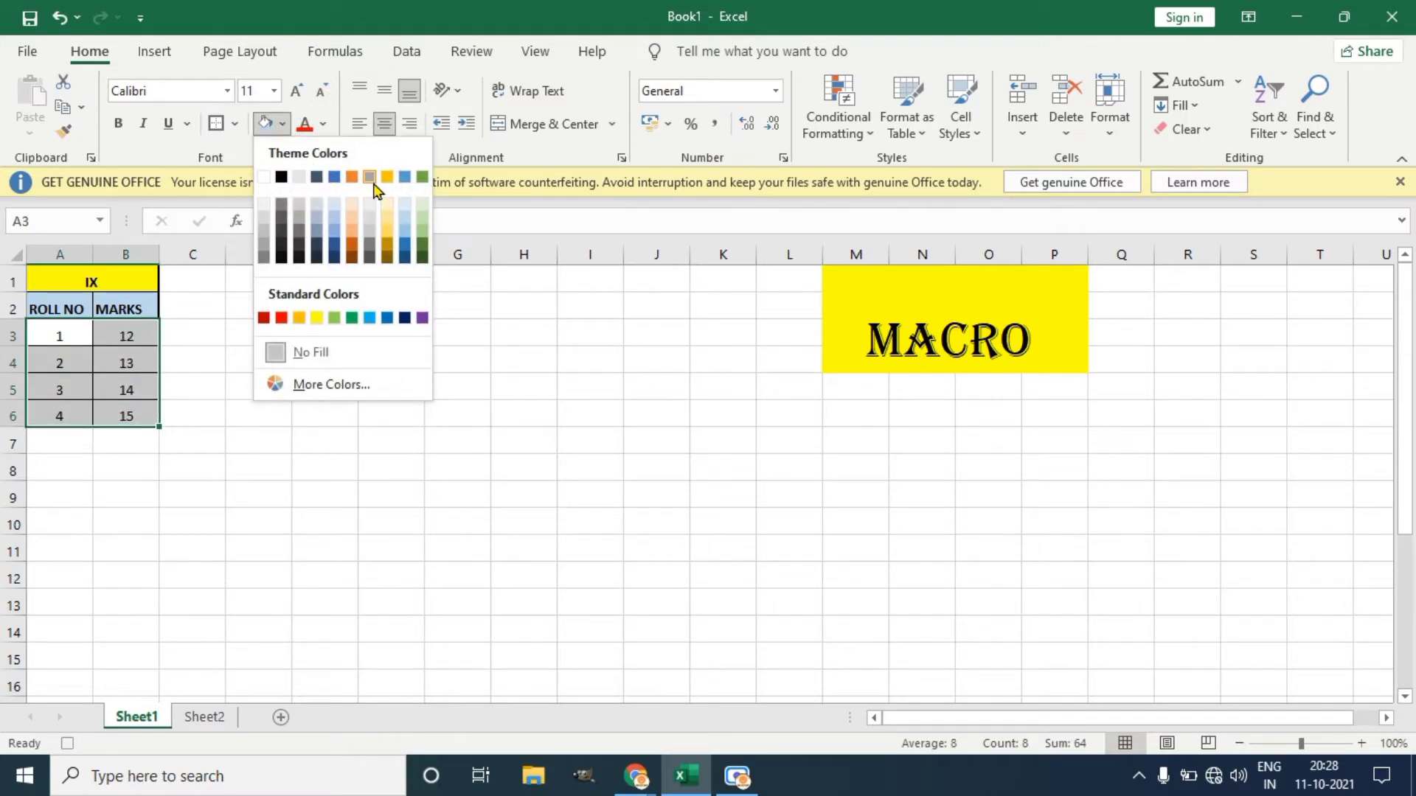
{"action": "left_click", "coordinate": [422, 227]}
{"action": "left_click", "coordinate": [382, 326]}
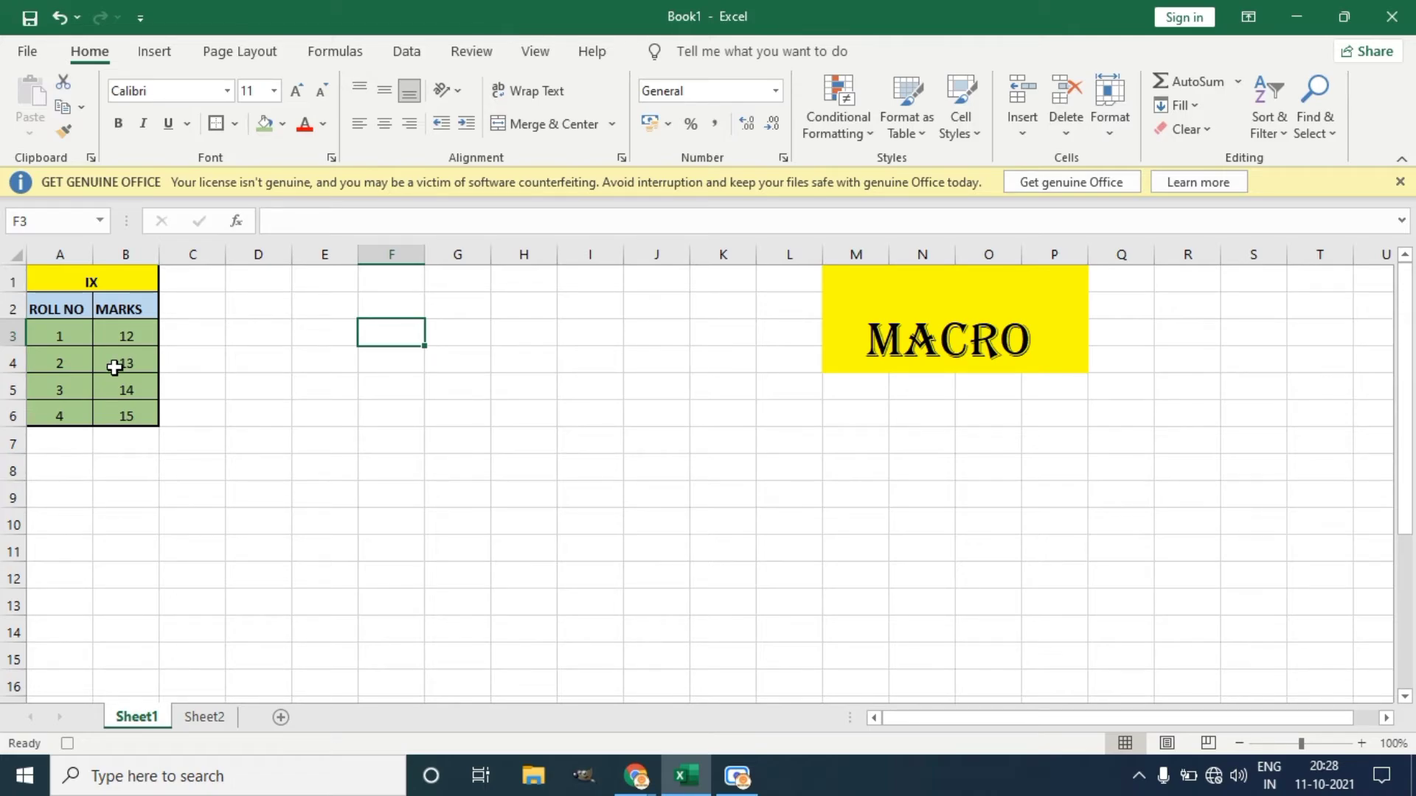
Stop recording the FORMATTING macro.
{"action": "left_click", "coordinate": [535, 52]}
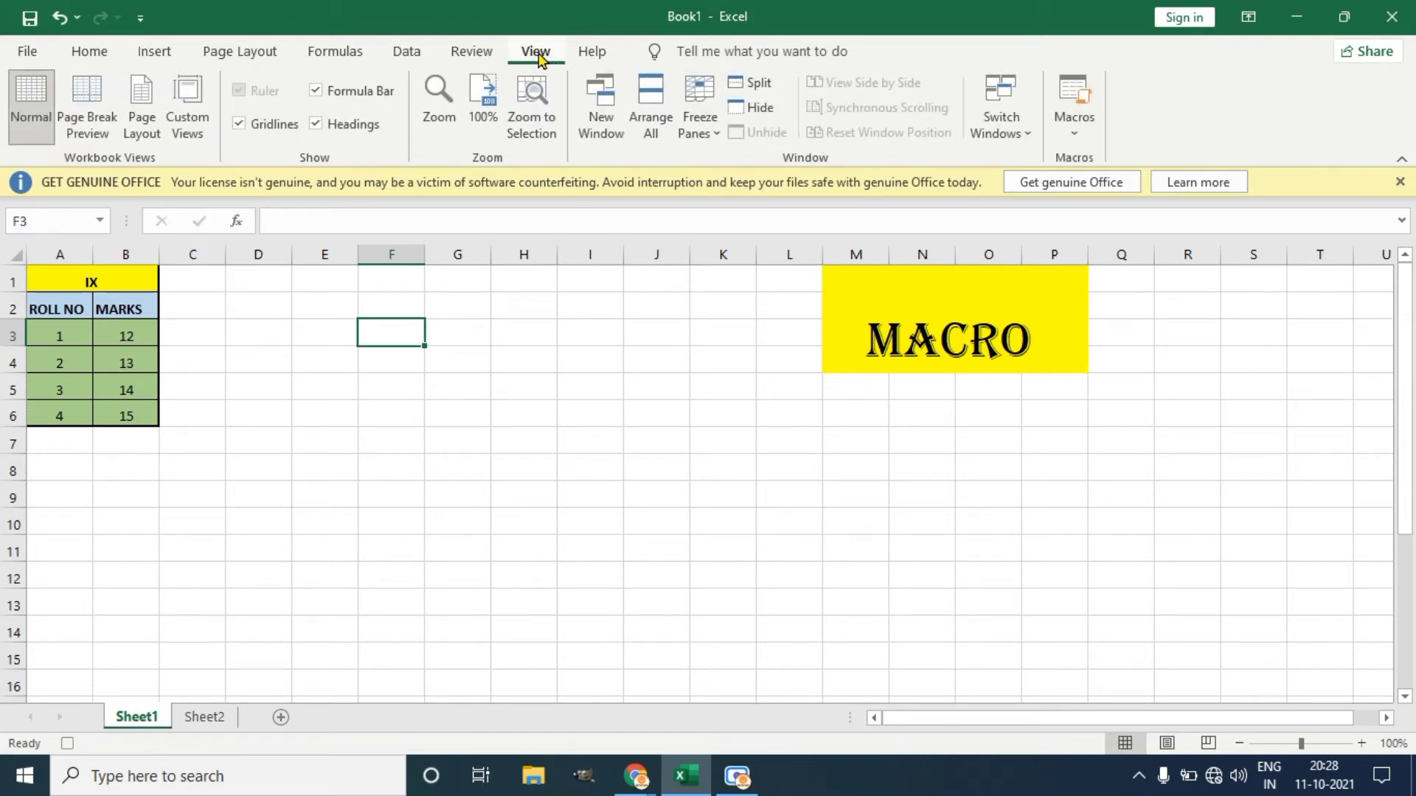
{"action": "left_click", "coordinate": [1077, 135]}
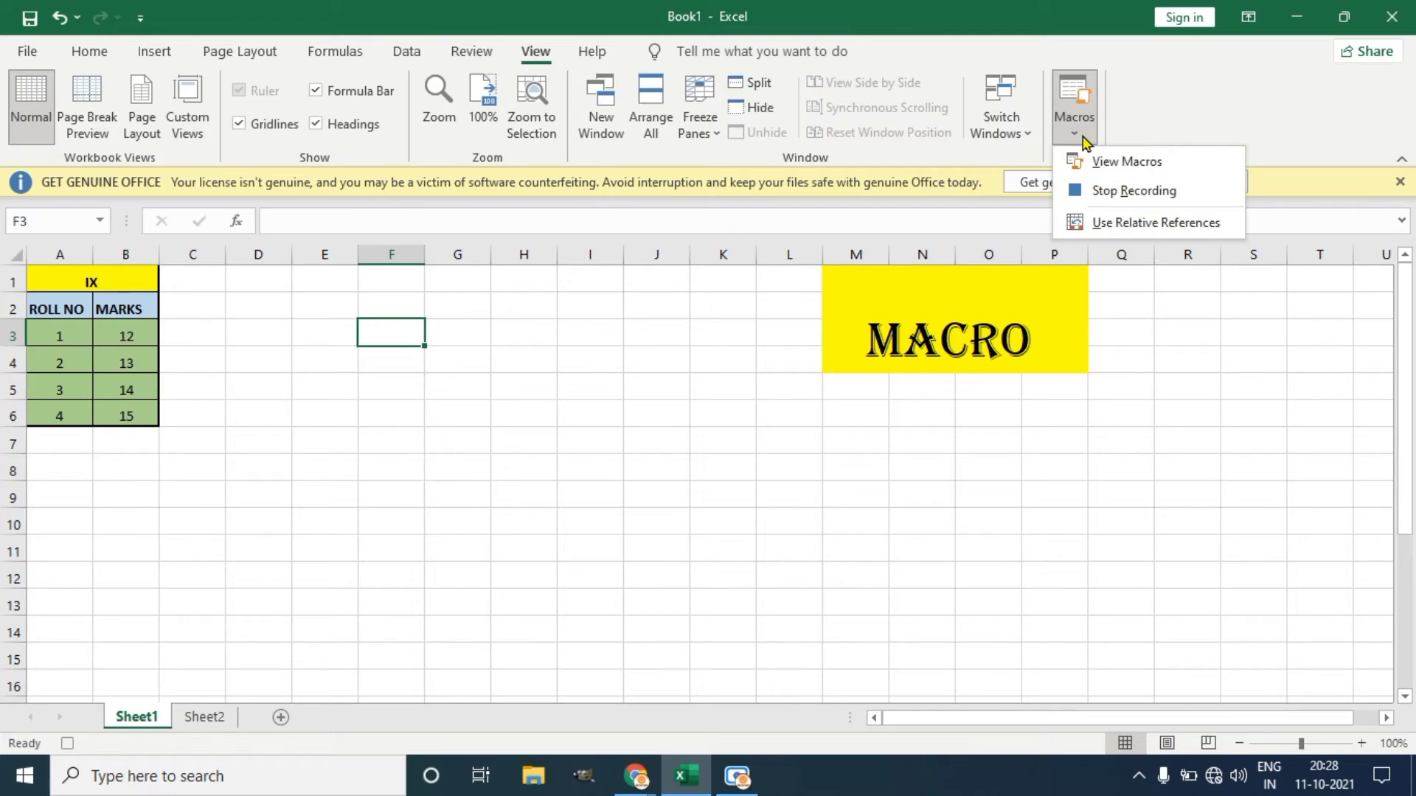
{"action": "left_click", "coordinate": [1104, 194]}
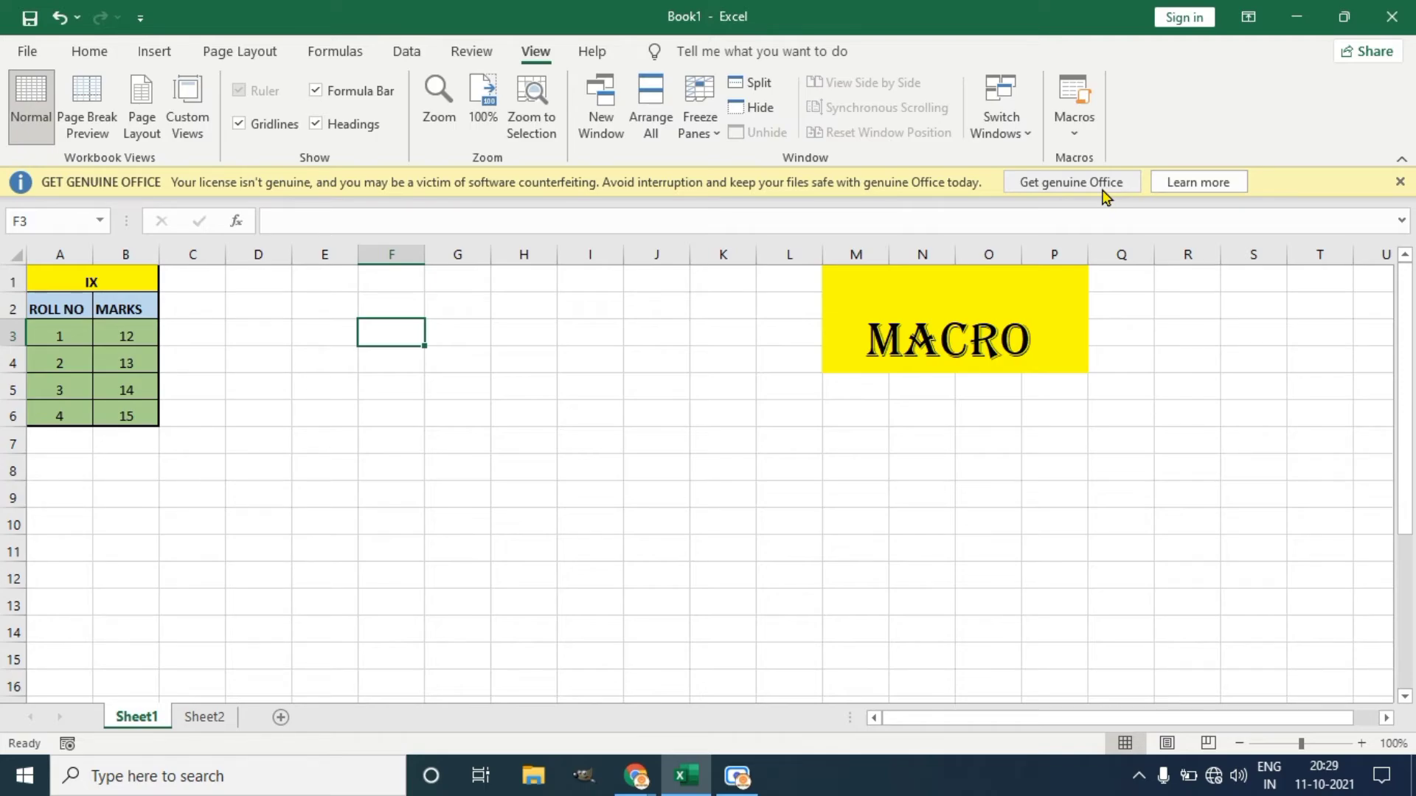
Run the FORMATTING macro on Sheet2 with cell A1 selected.
{"action": "left_click", "coordinate": [214, 719]}
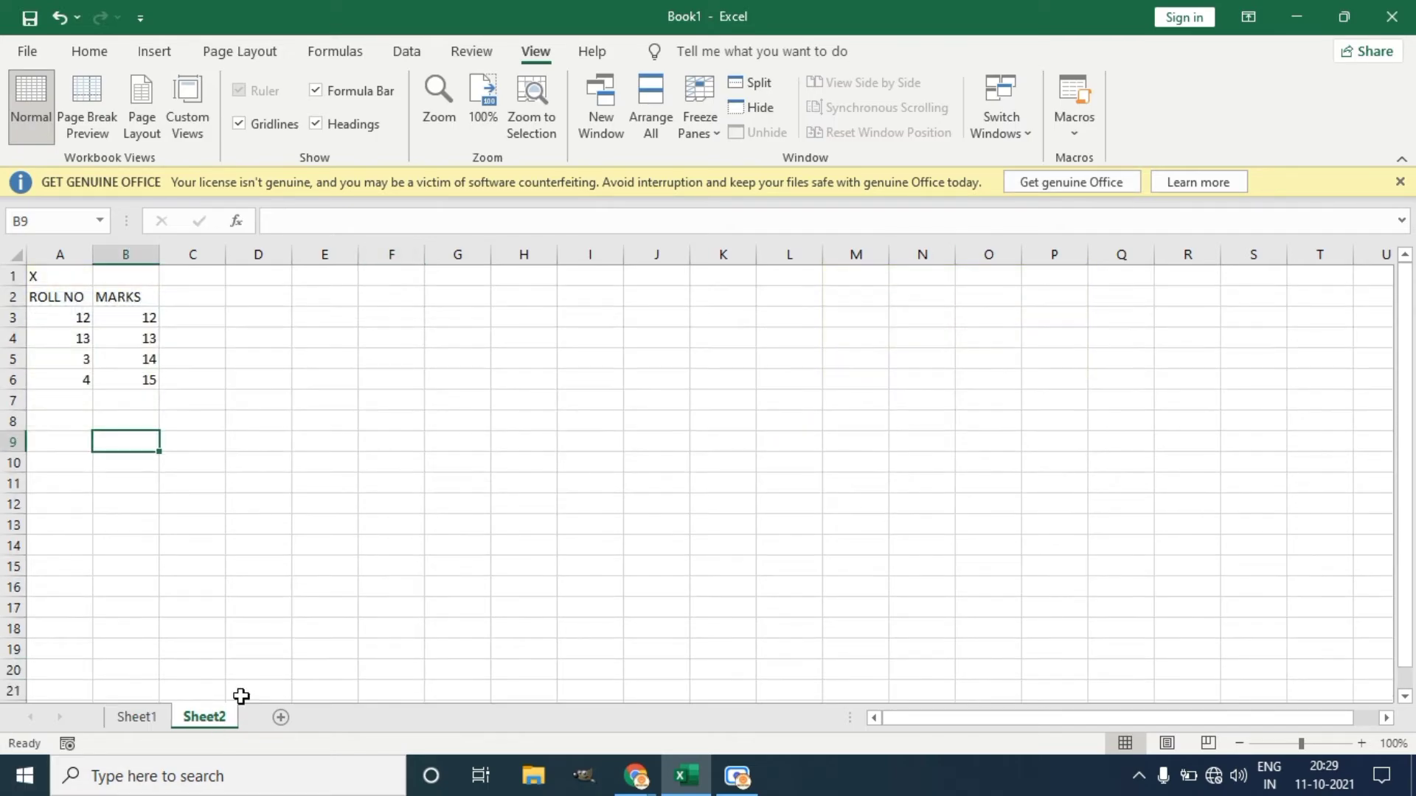
{"action": "left_click", "coordinate": [124, 720]}
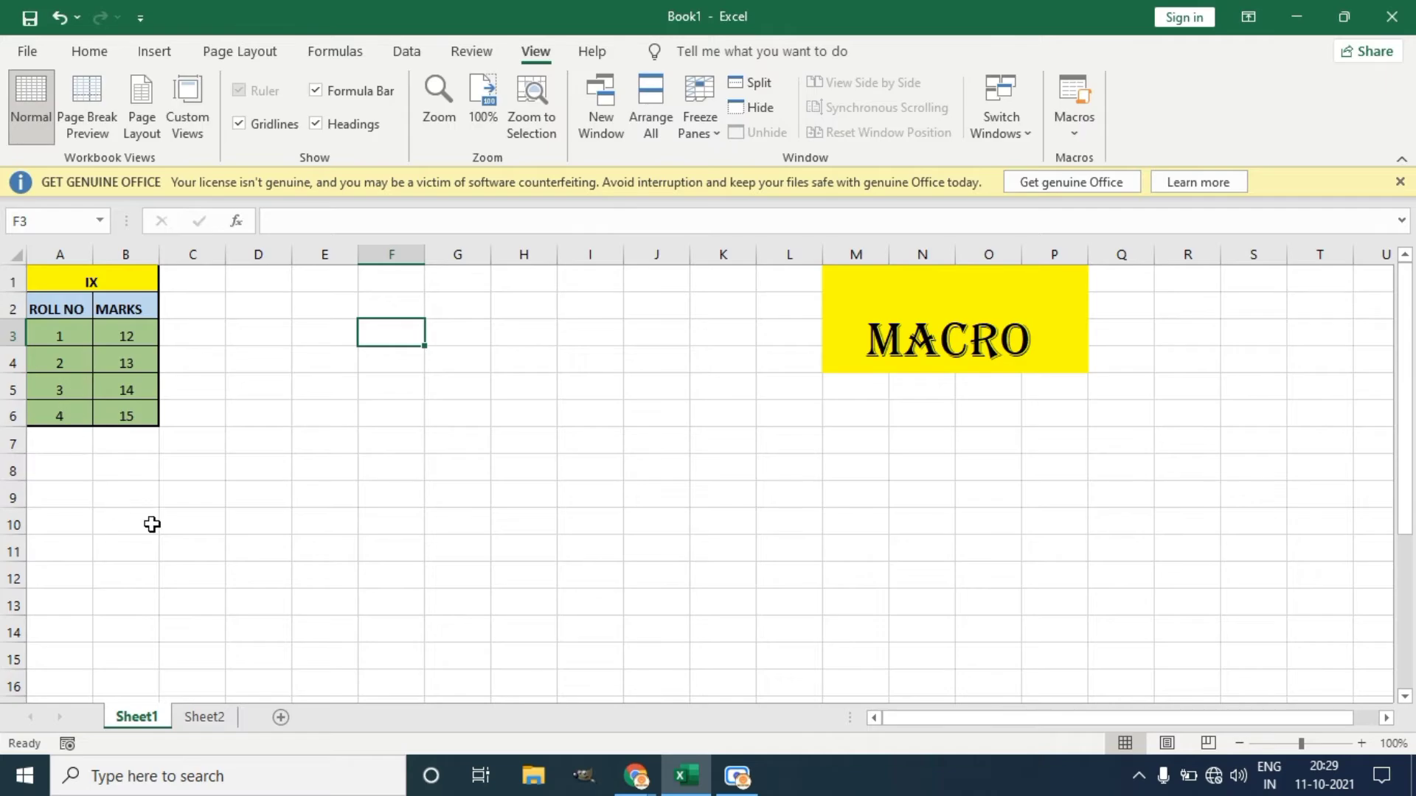
{"action": "left_click", "coordinate": [205, 721]}
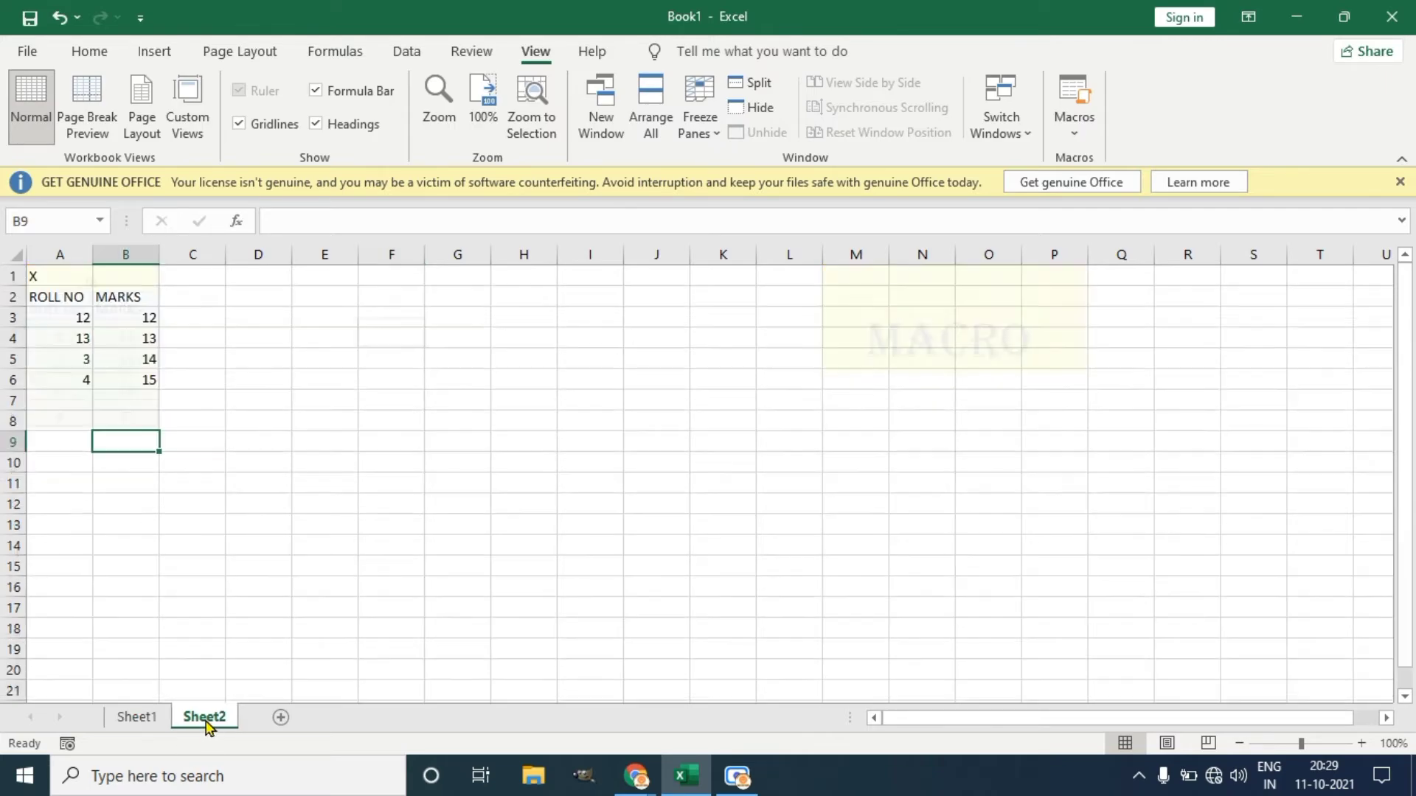
{"action": "left_click", "coordinate": [67, 280]}
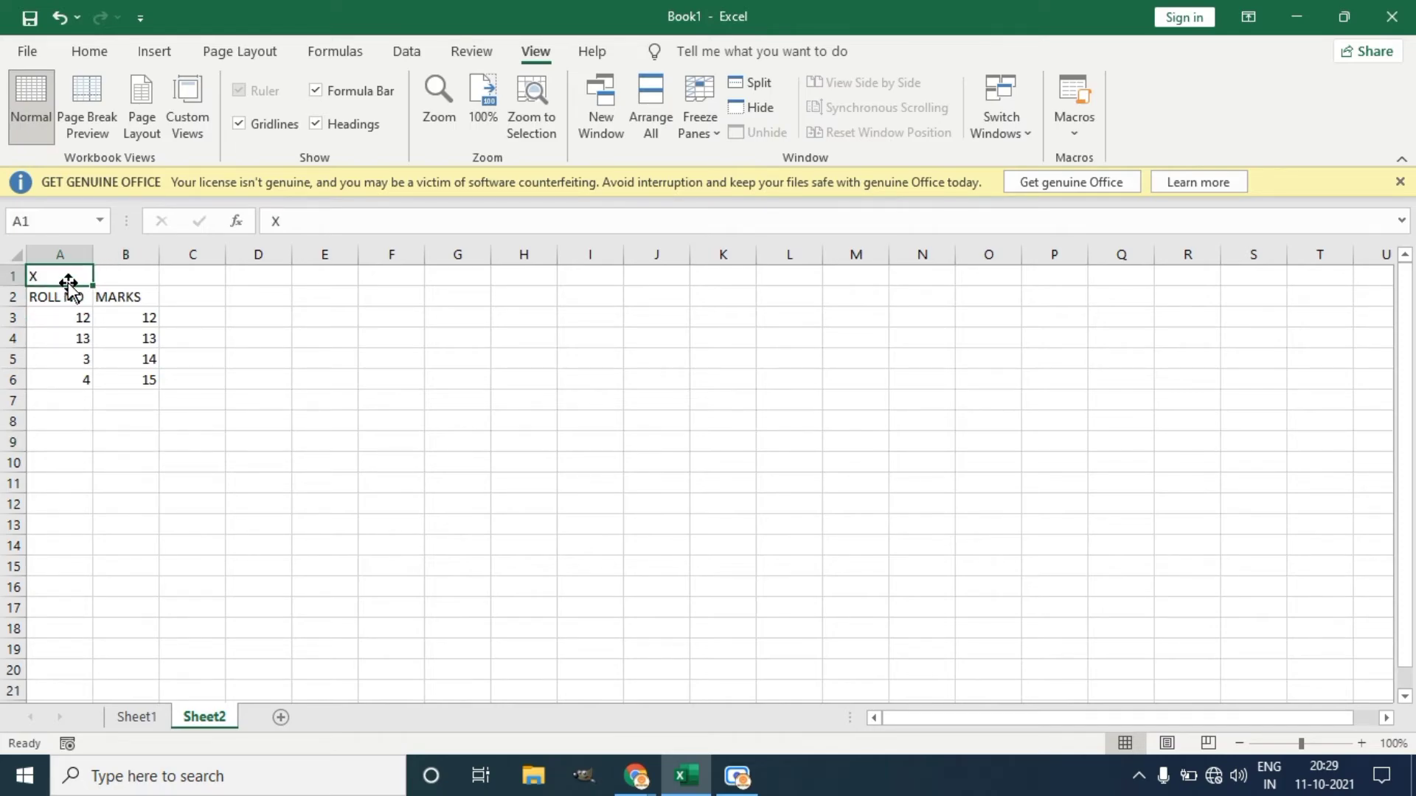
{"action": "left_click", "coordinate": [147, 723]}
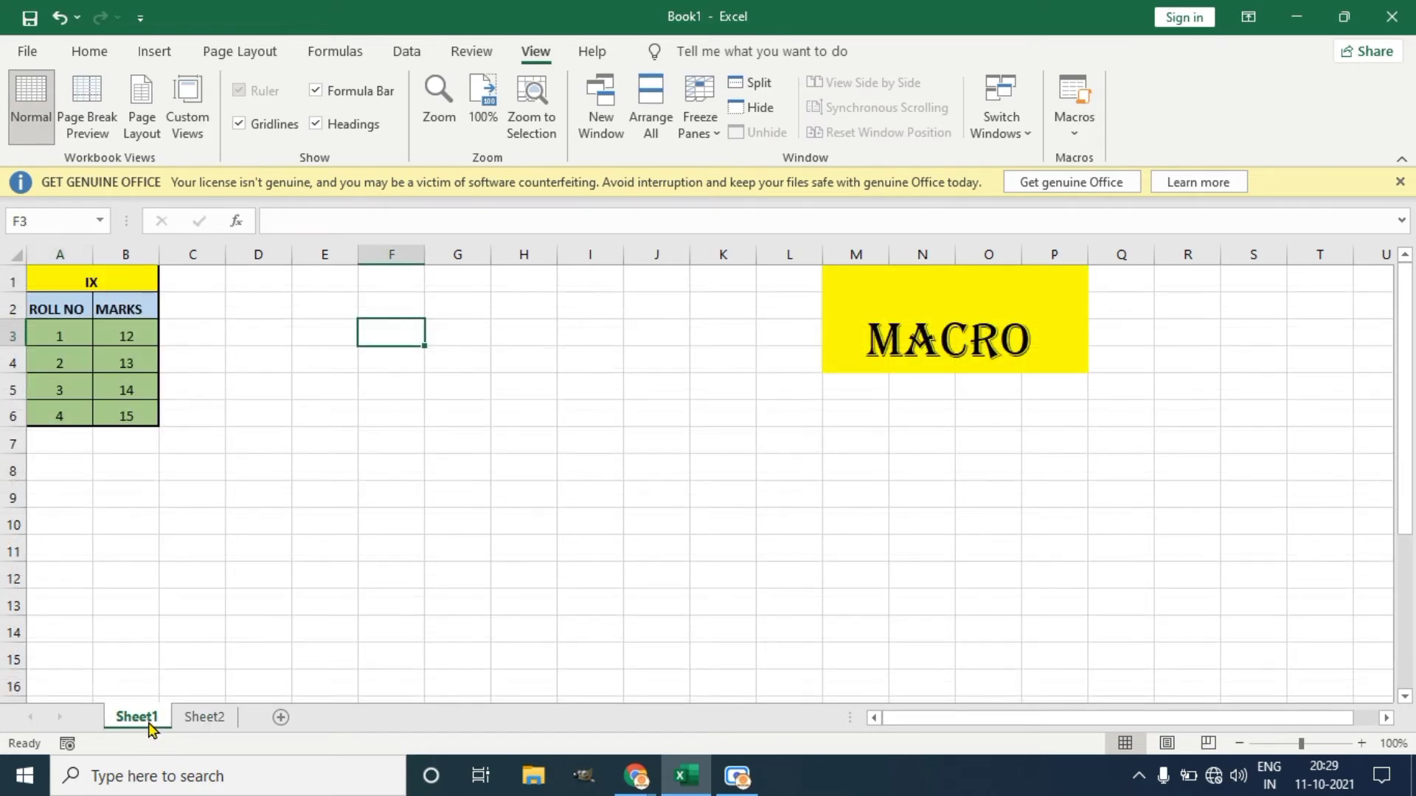
{"action": "left_click", "coordinate": [207, 718]}
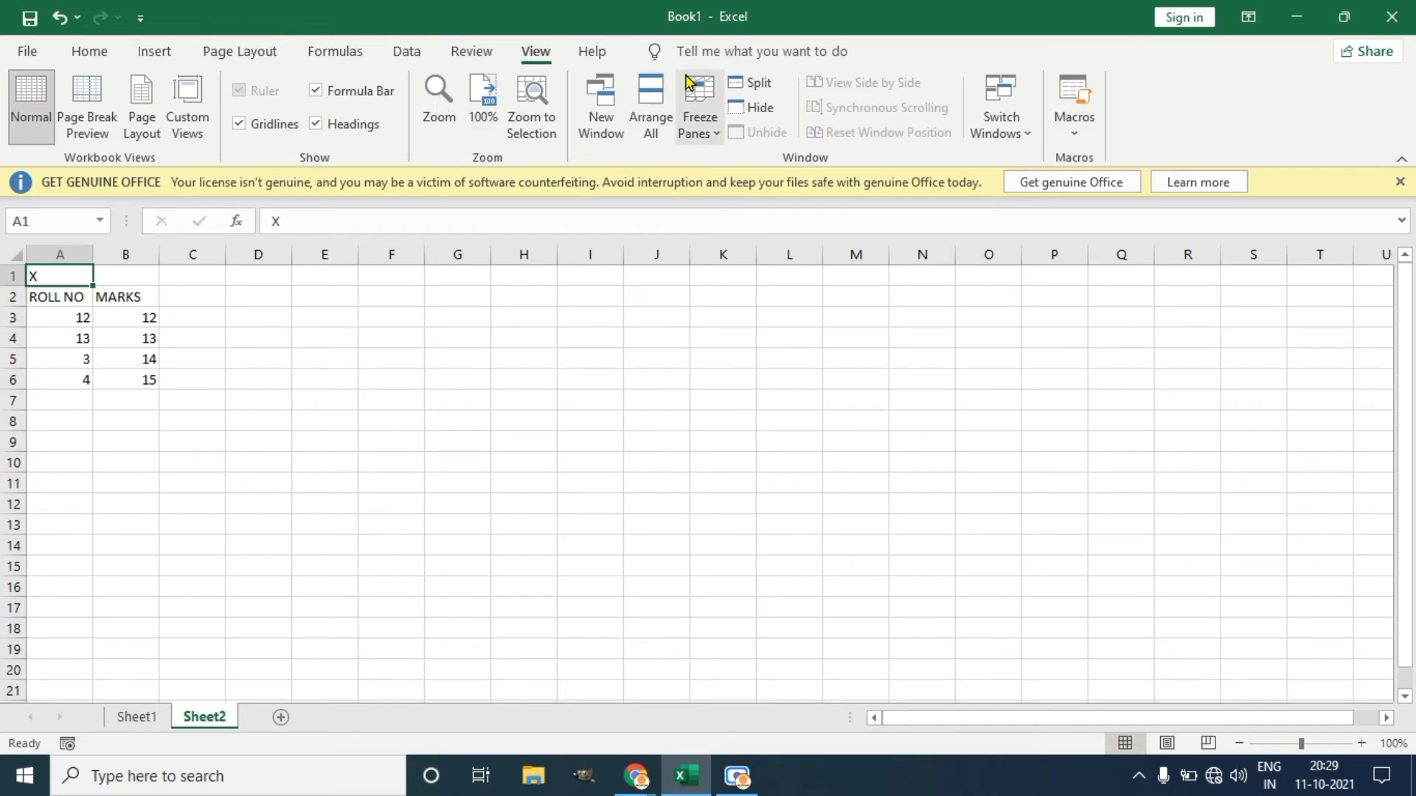
{"action": "left_click", "coordinate": [1090, 133]}
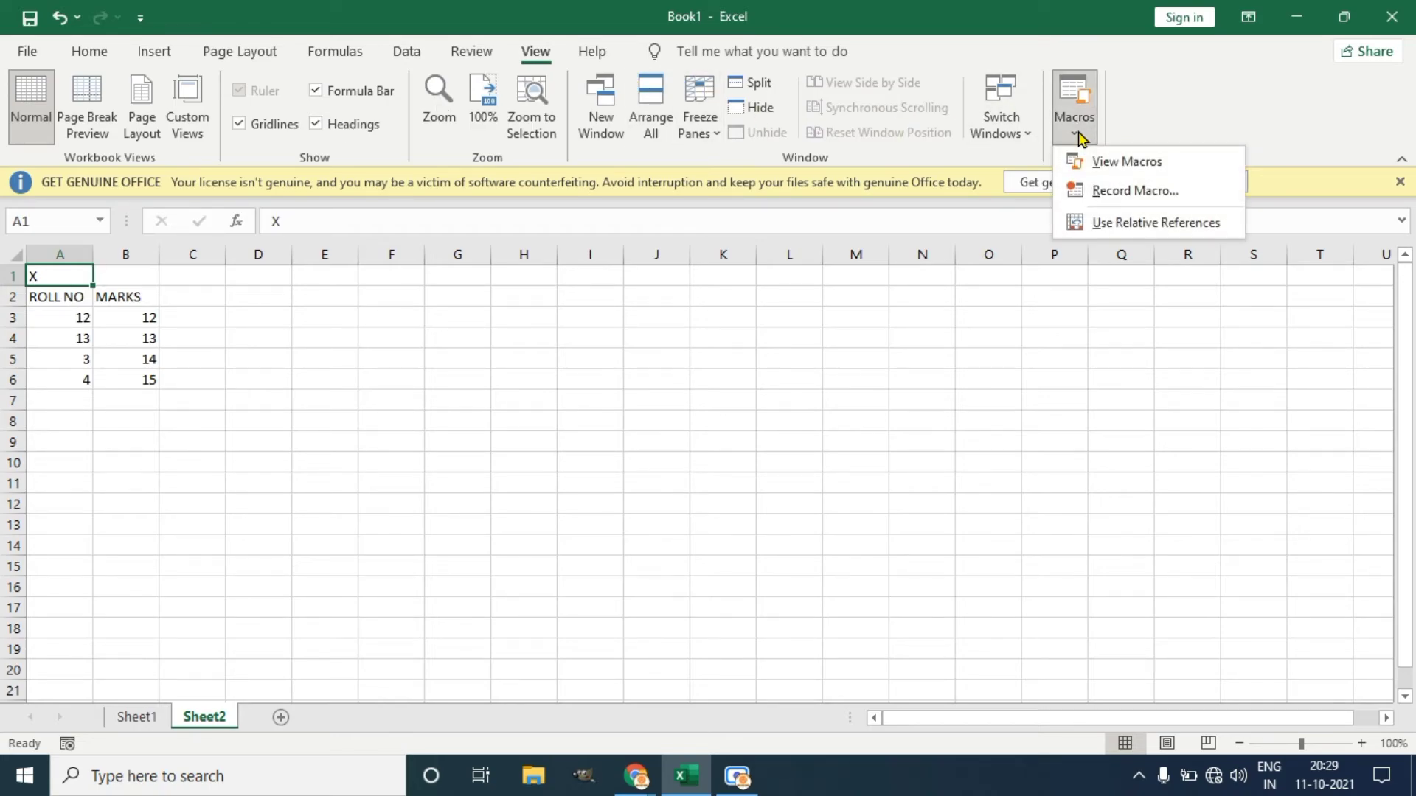
{"action": "left_click", "coordinate": [1108, 164]}
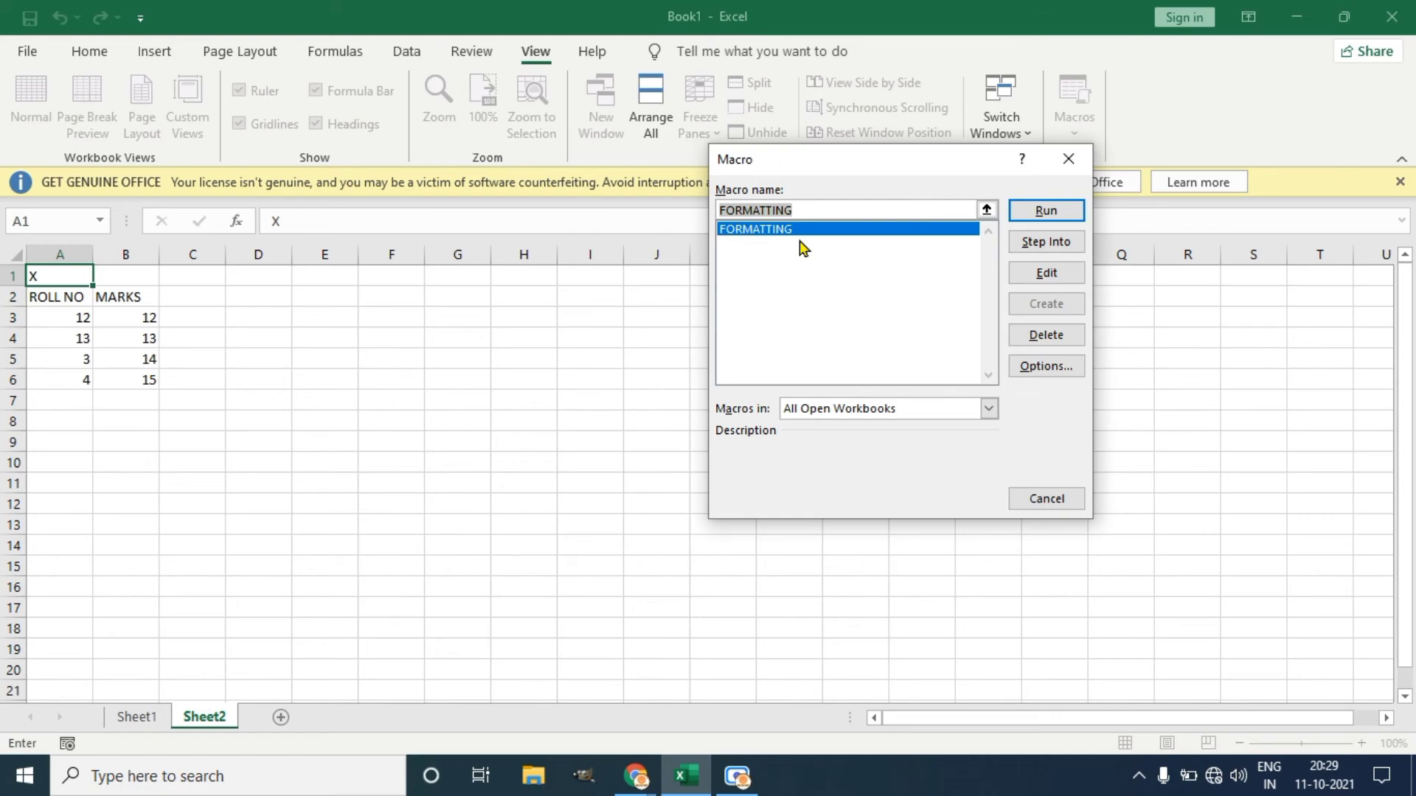
{"action": "left_click", "coordinate": [1046, 213]}
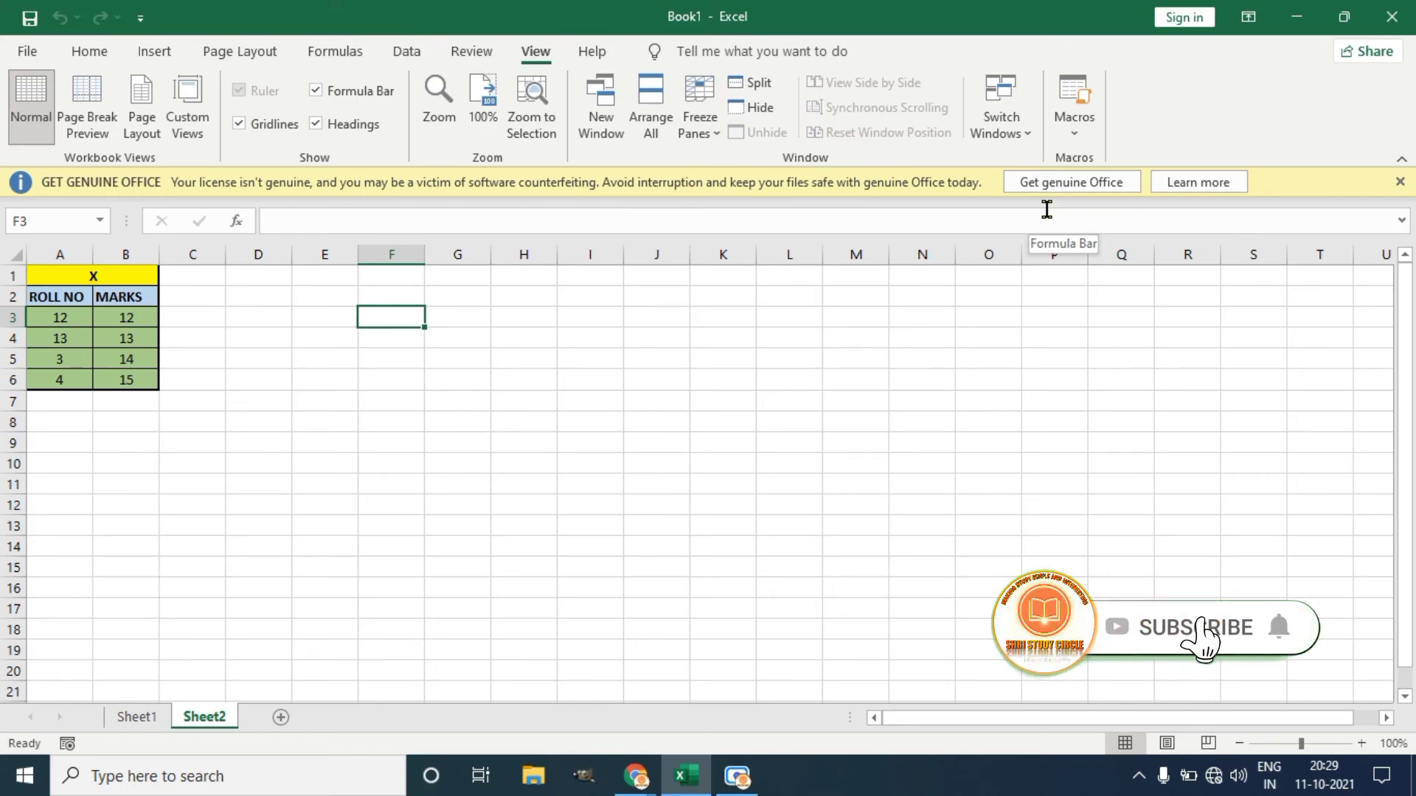
Remove the merged title, fill colours and bold from the table A1:B6 on Sheet2, and select cell A1.
{"action": "key", "text": "ctrl+c"}
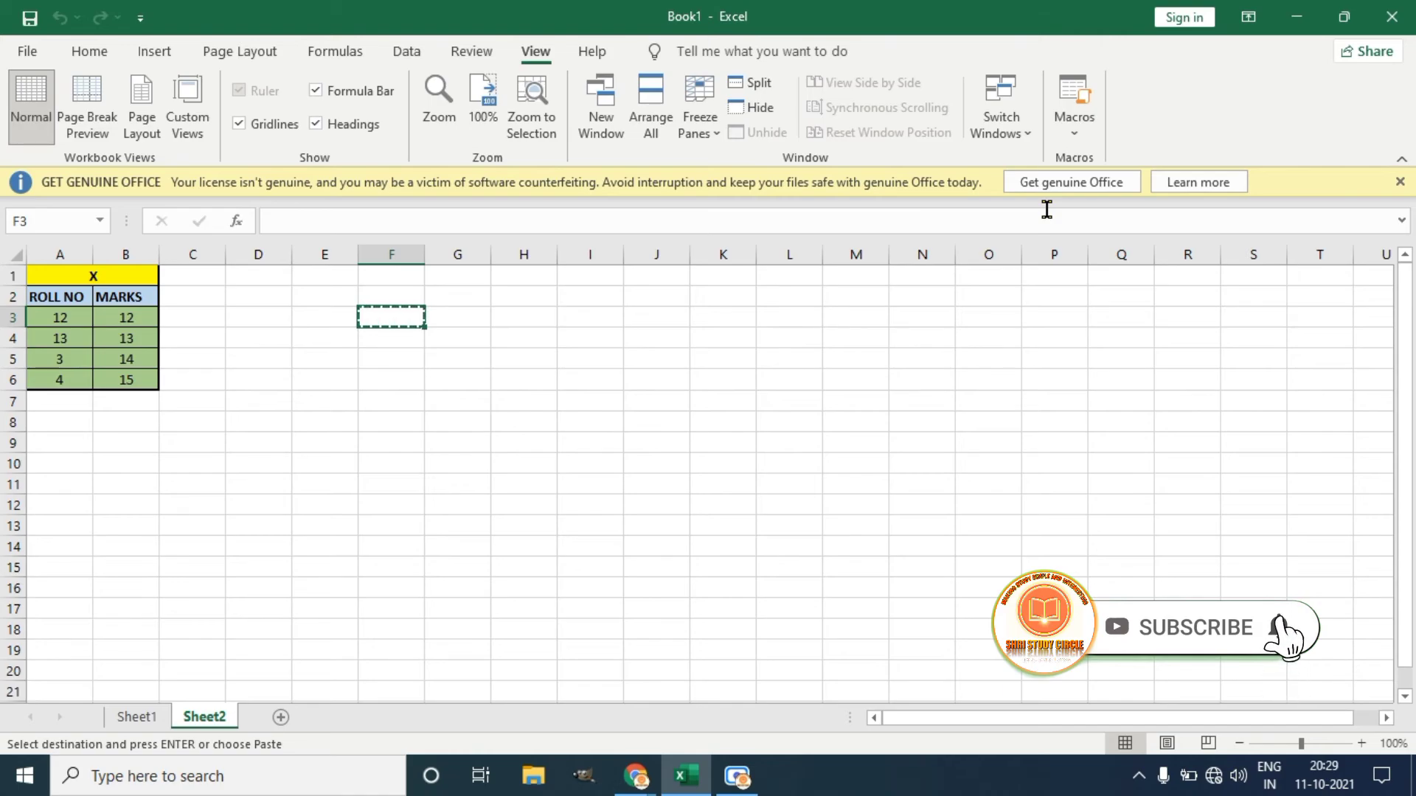
{"action": "left_click", "coordinate": [297, 431]}
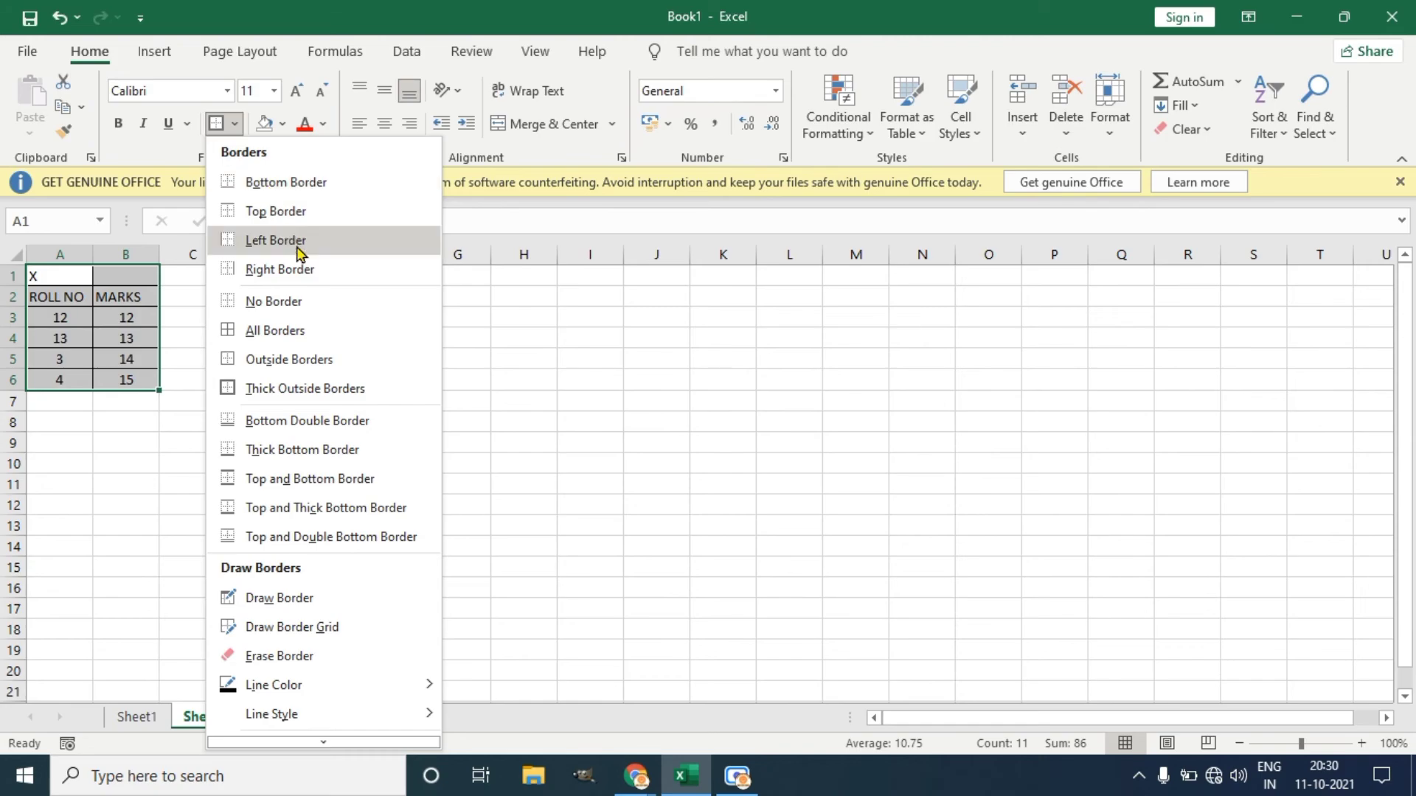
{"action": "left_click", "coordinate": [598, 324]}
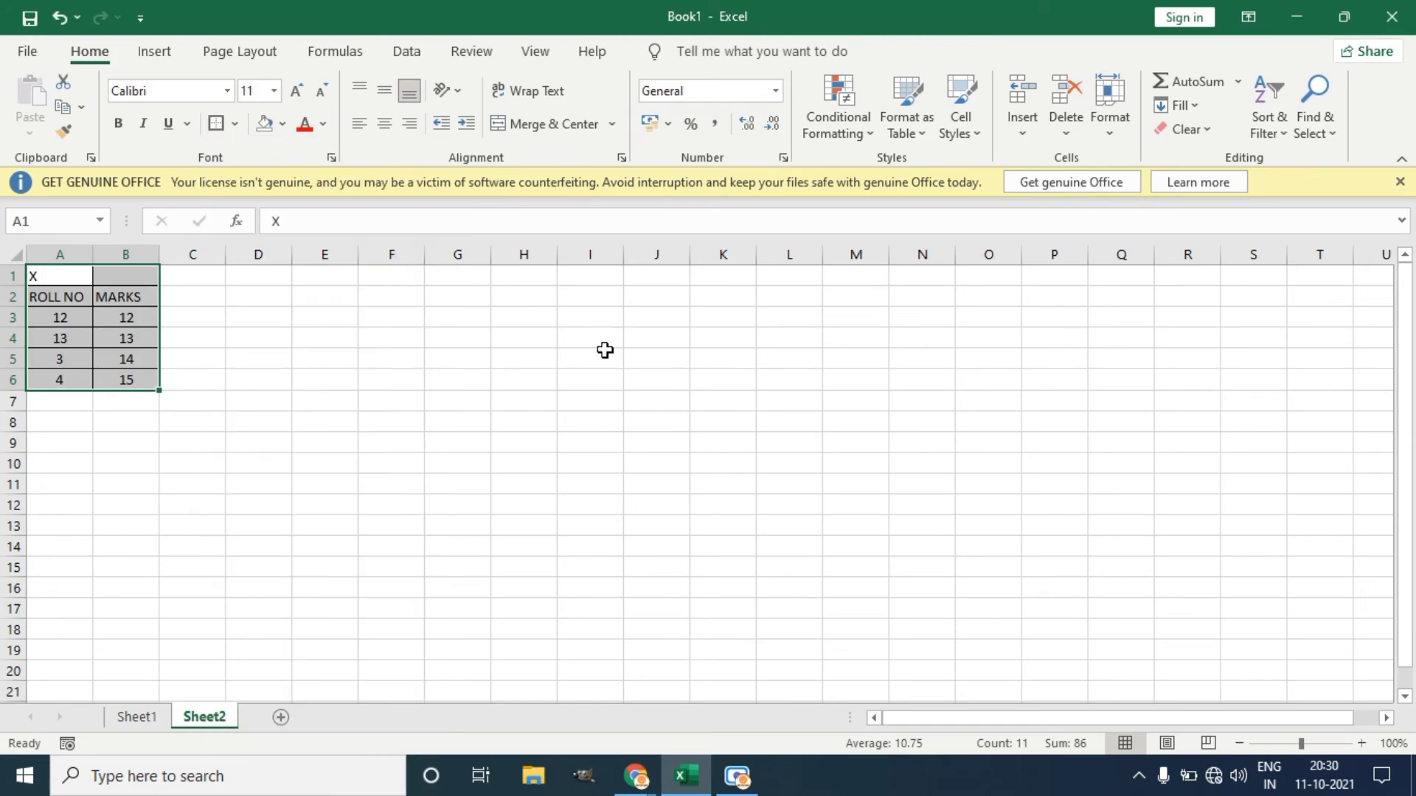
{"action": "left_click", "coordinate": [368, 381]}
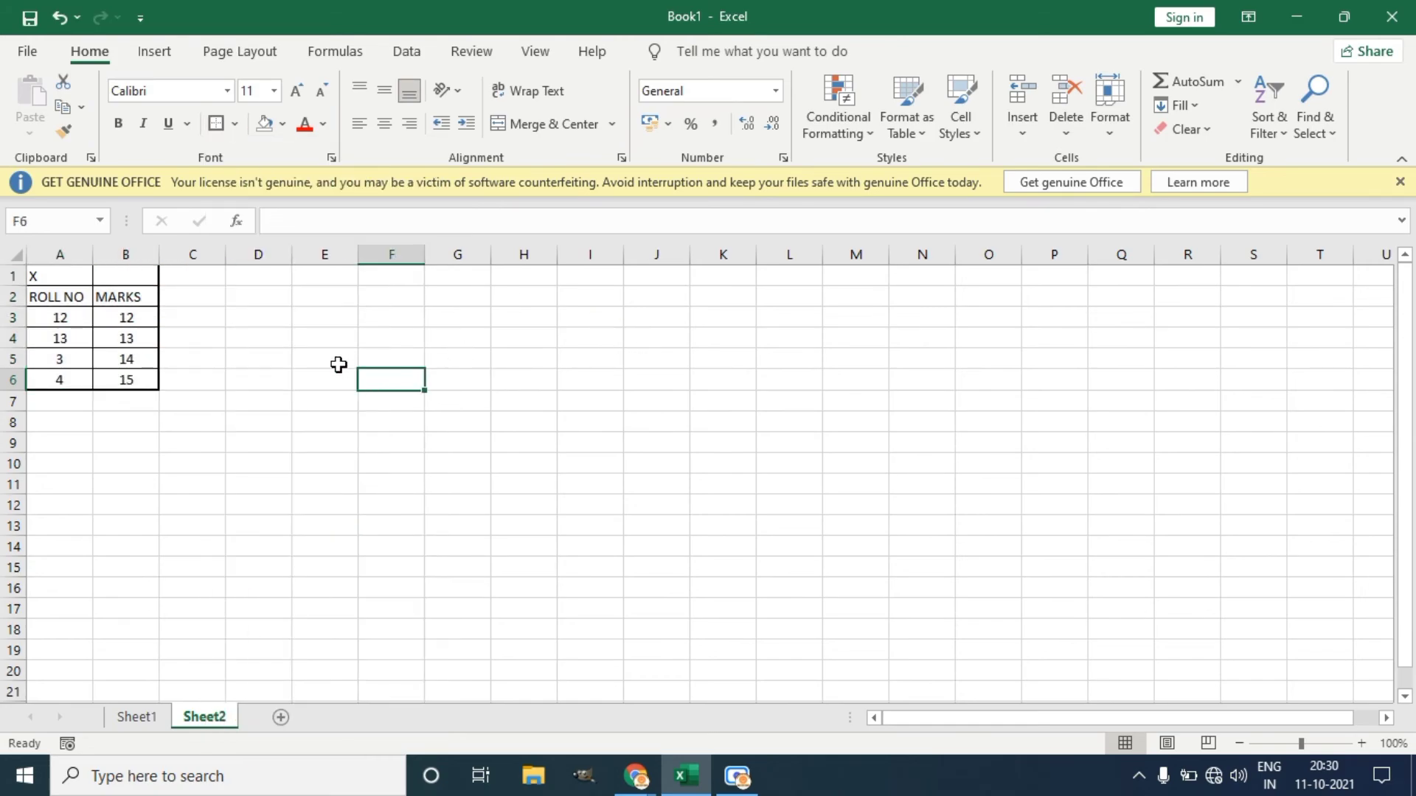
{"action": "left_click", "coordinate": [65, 279]}
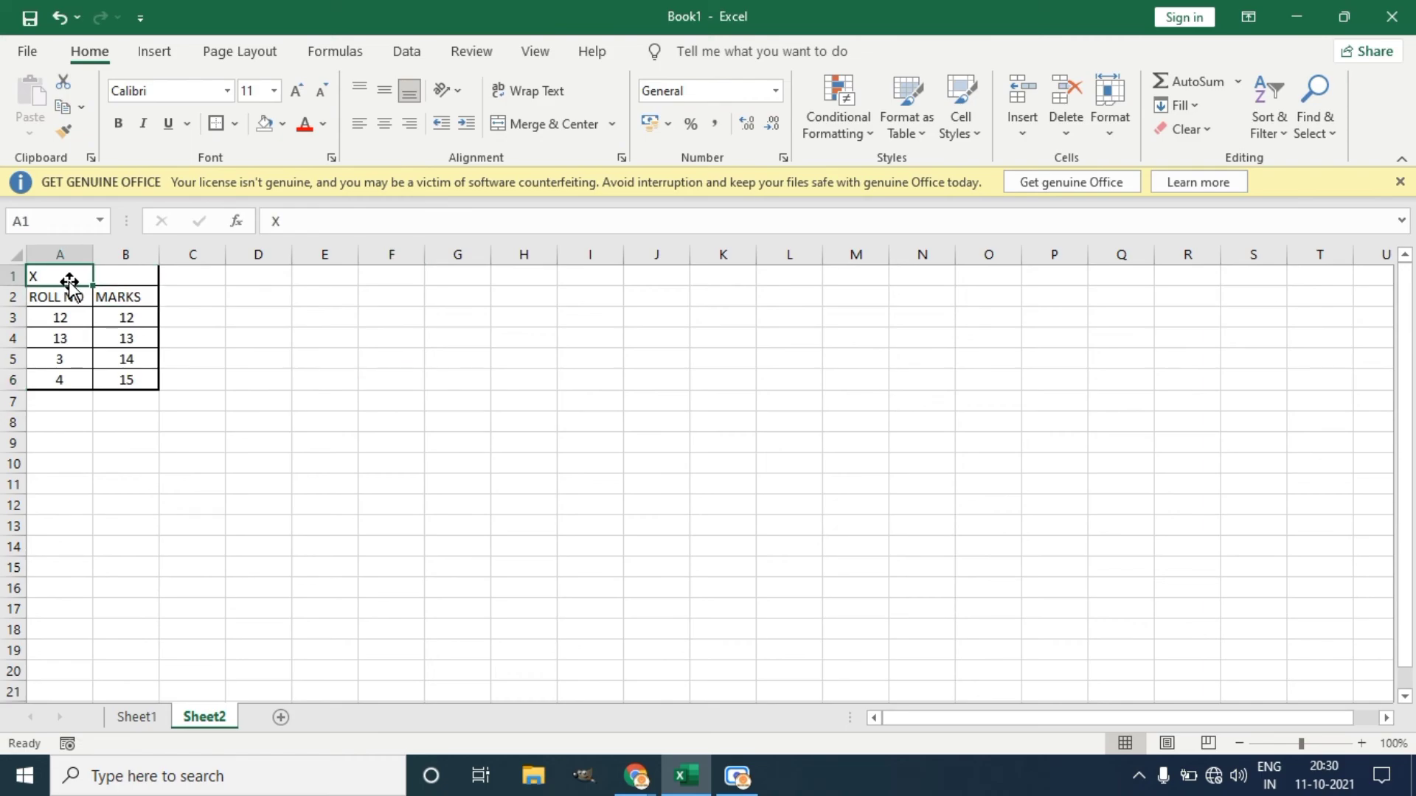